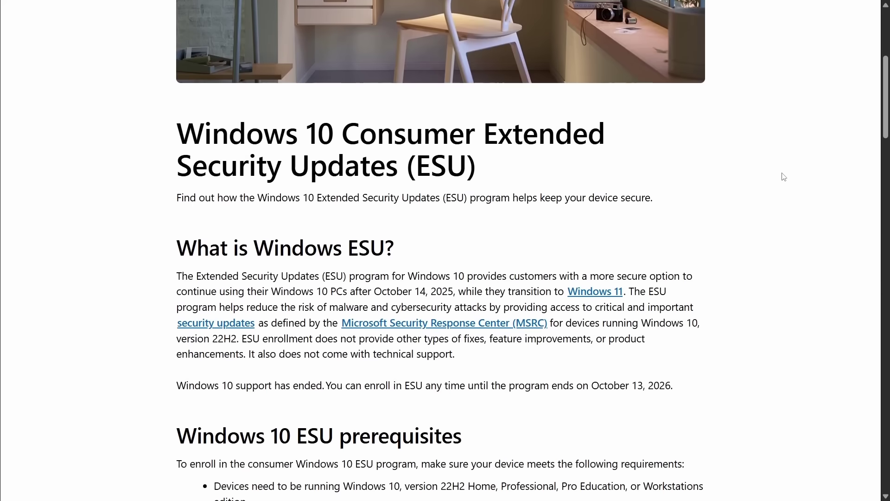
- Scroll the ESU article and highlight the text from 'How much does Windows 10 ESU cost?' through the Rewards bullet
scroll(782, 176, "down", 7)
scroll(783, 176, "down", 6)
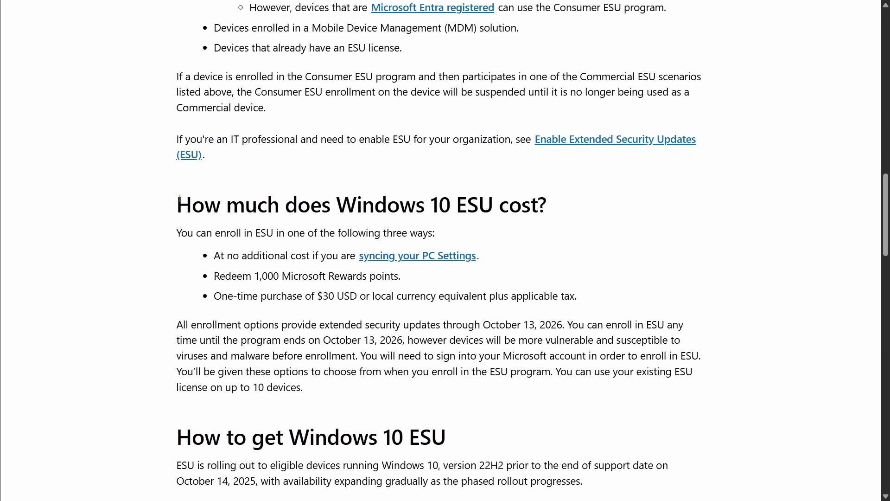
left_click_drag(180, 198, 349, 270)
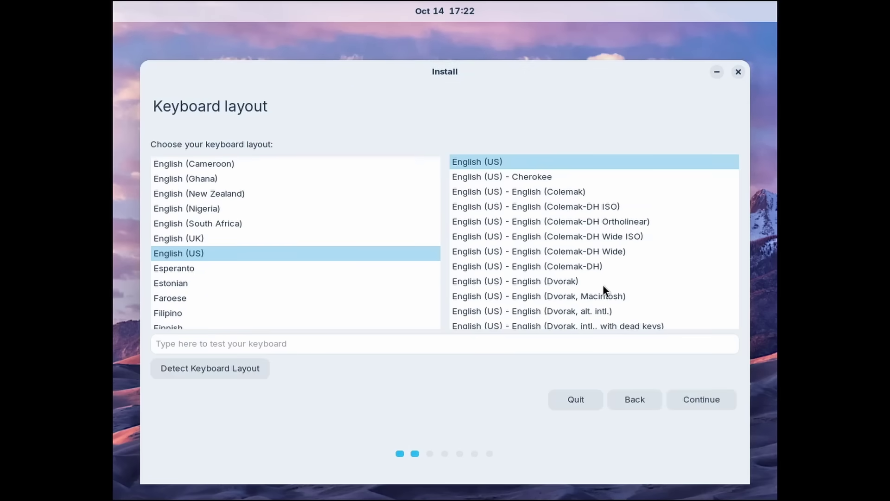
- Accept the English (US) keyboard layout and update options, then enter and confirm the account password
left_click(700, 407)
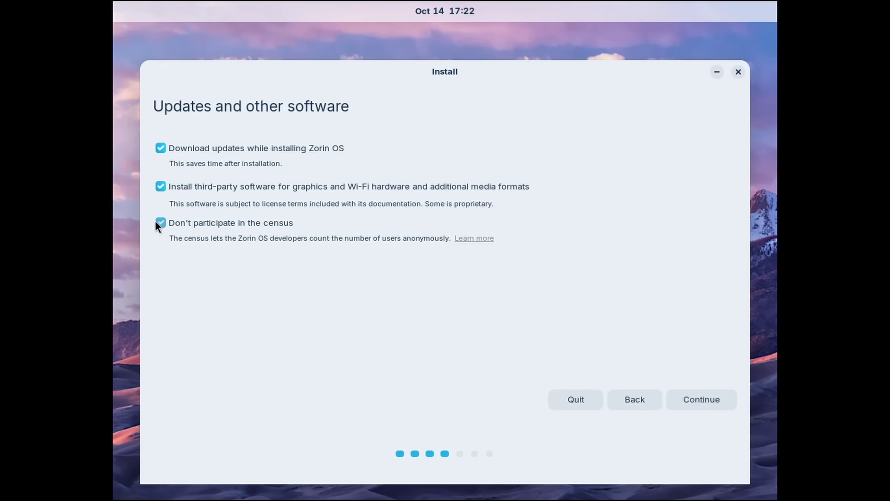
left_click(701, 399)
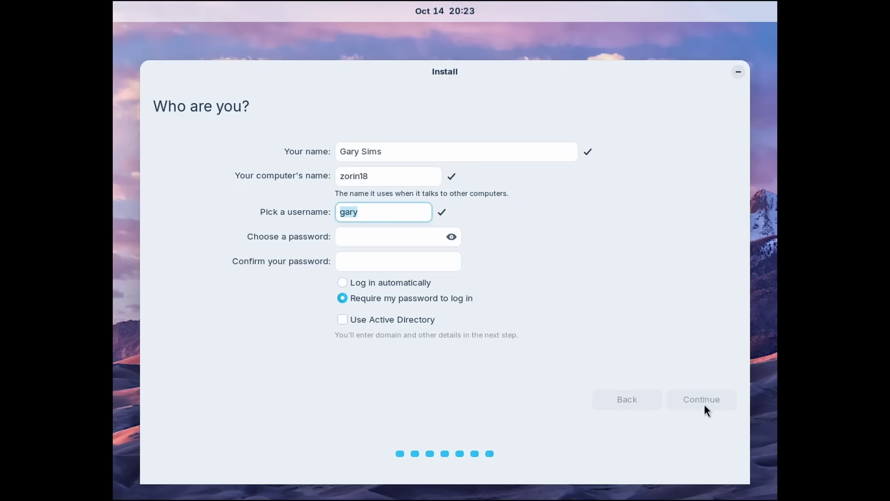
key("Tab")
type("password")
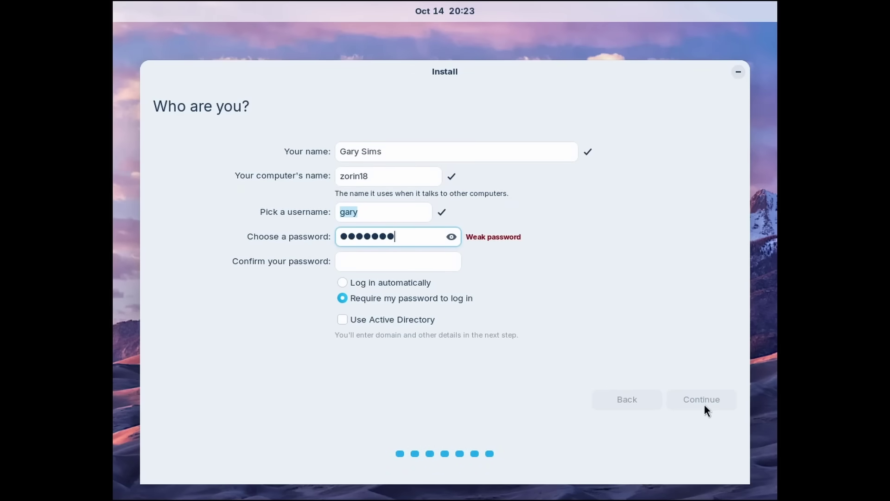
key("Tab")
type("pass")
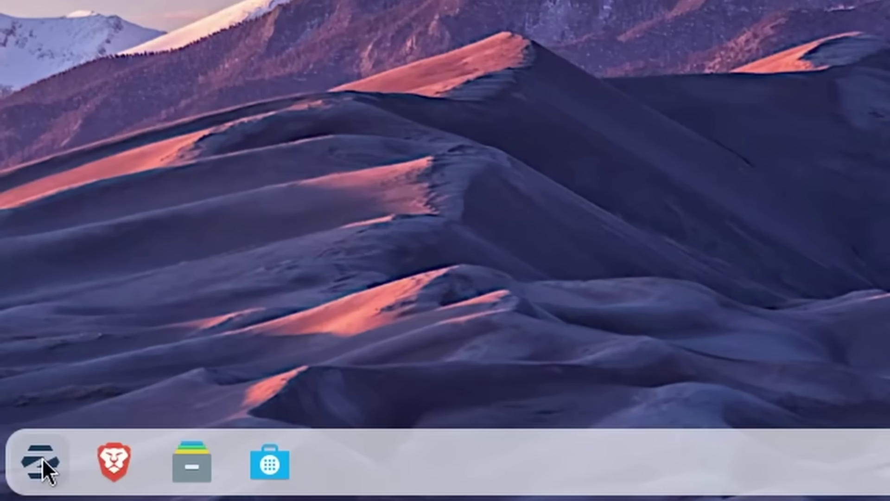
left_click(34, 467)
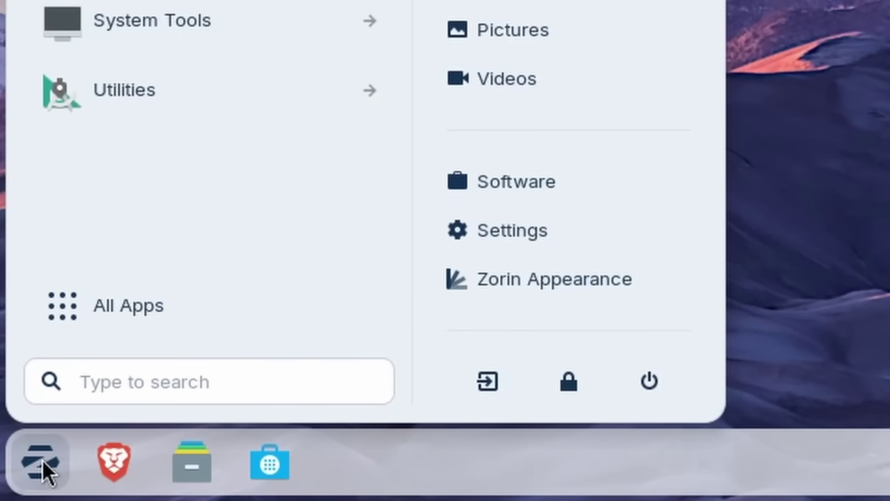
left_click(507, 477)
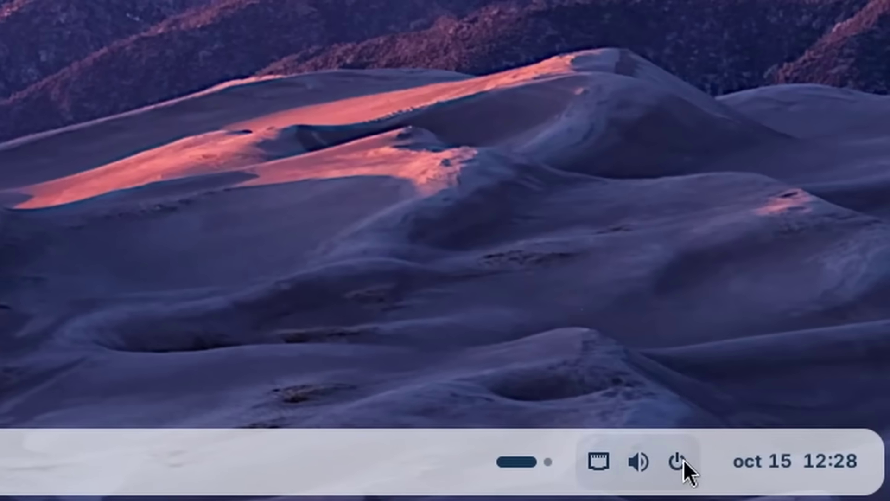
left_click(678, 458)
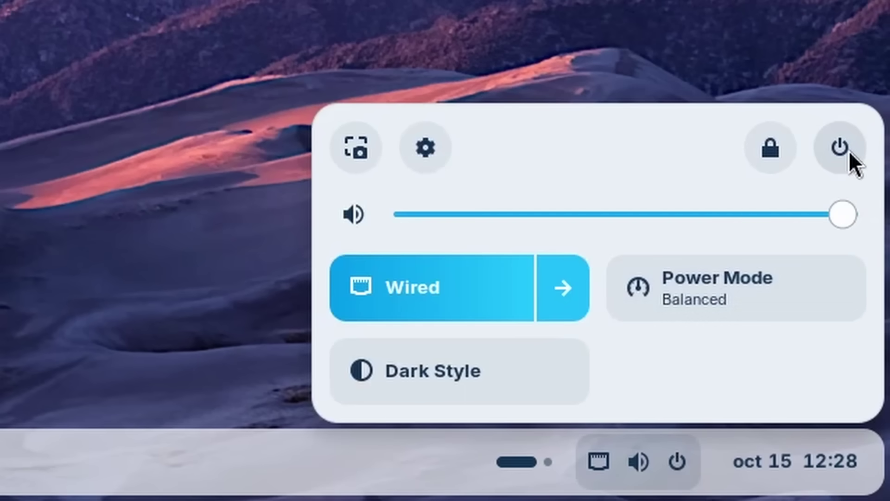
left_click(752, 141)
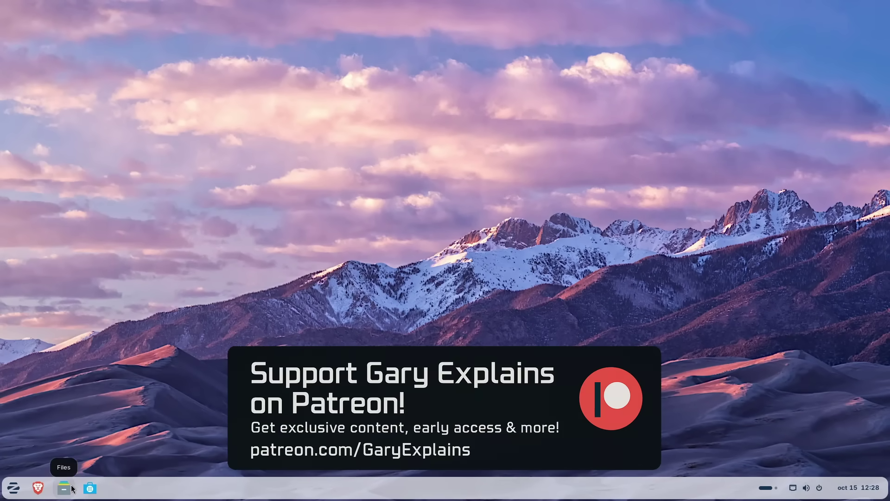
- Tile Files, Brave and Software into the left, middle and right thirds of the screen
left_click(64, 487)
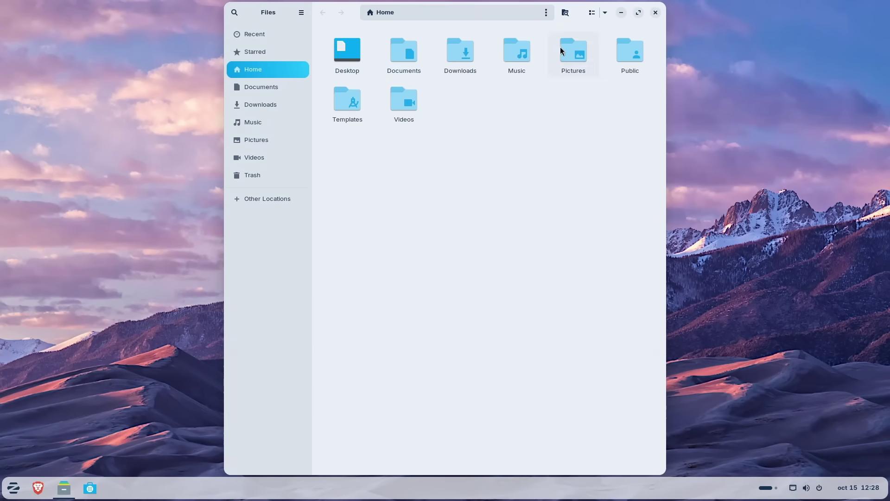
left_click_drag(578, 16, 460, 28)
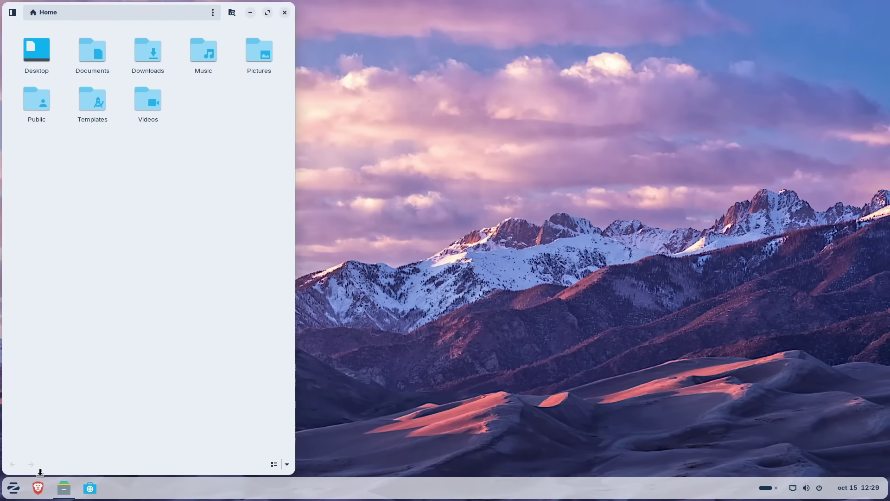
left_click(38, 487)
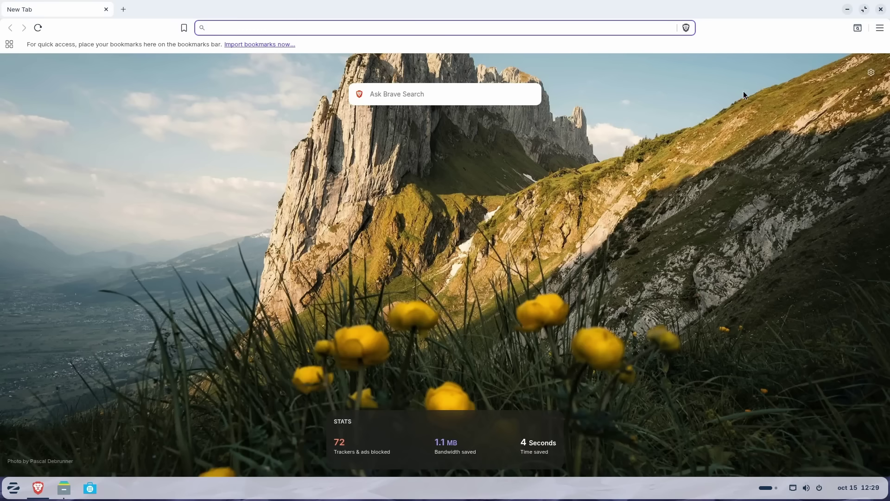
left_click_drag(698, 17, 481, 28)
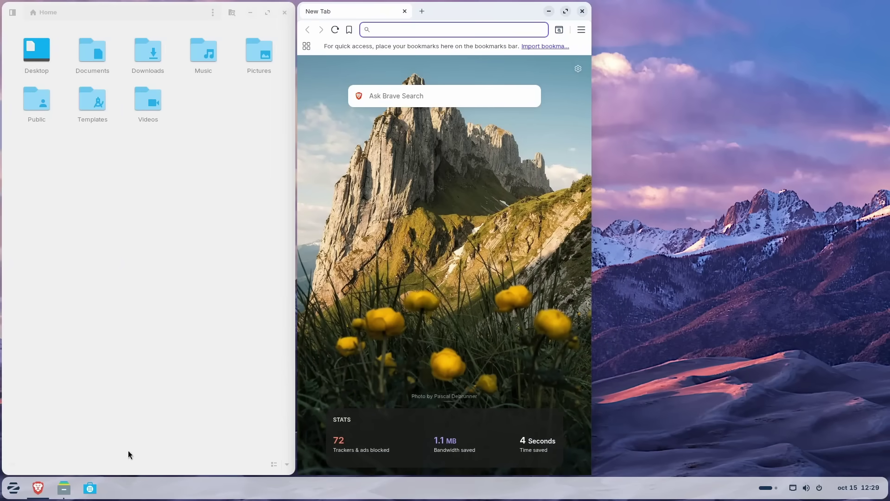
left_click(90, 488)
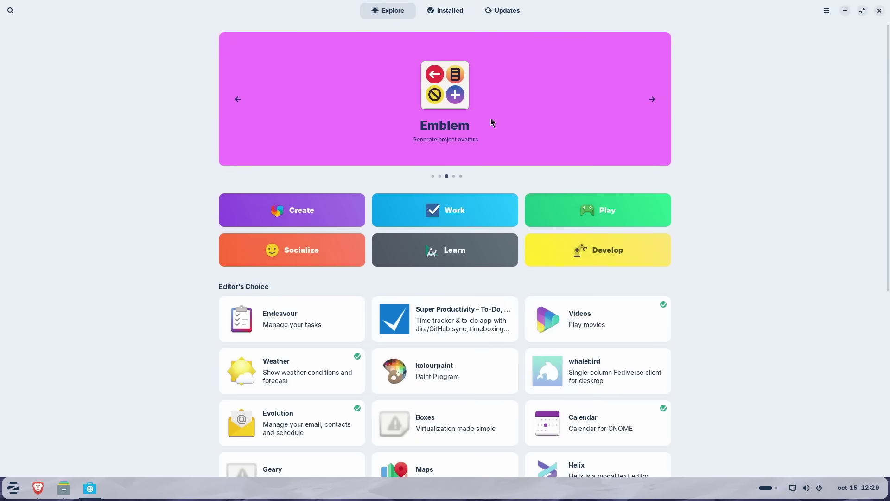
left_click_drag(658, 8, 500, 33)
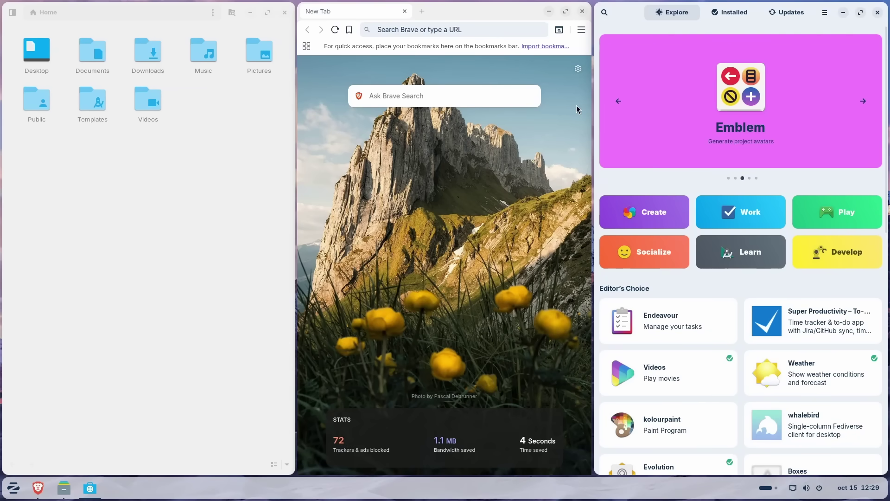
- Close Brave and Software, then snap Files right, maximize it and restore it to a floating window
left_click(581, 12)
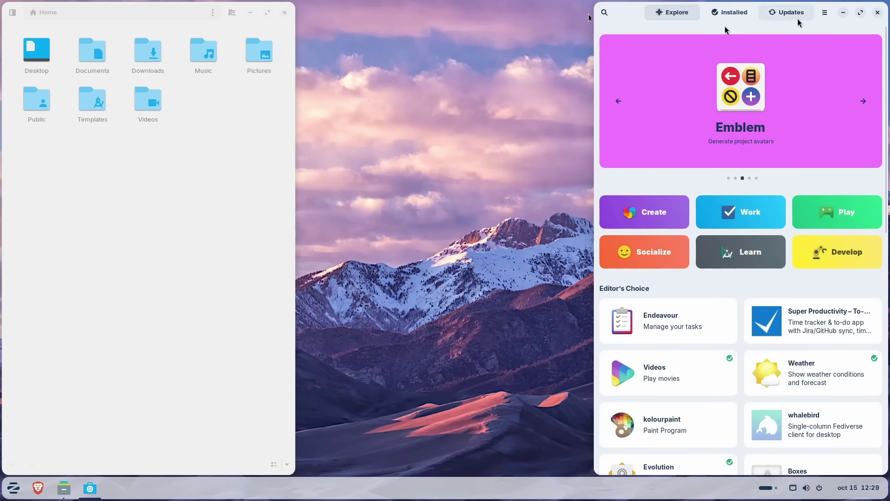
left_click(877, 13)
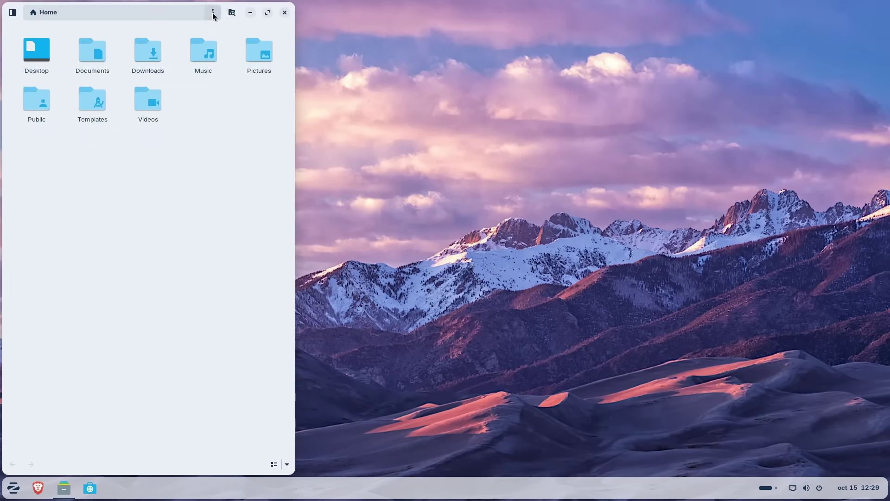
left_click_drag(243, 10, 887, 118)
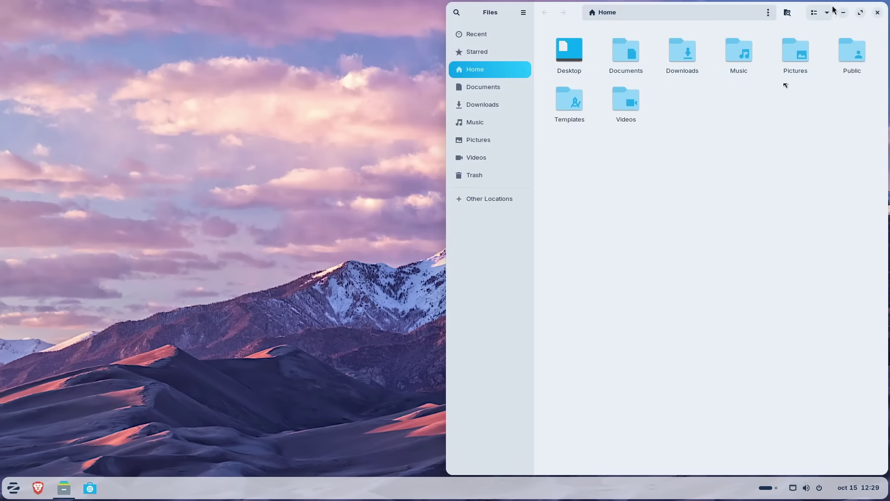
left_click_drag(830, 6, 538, 2)
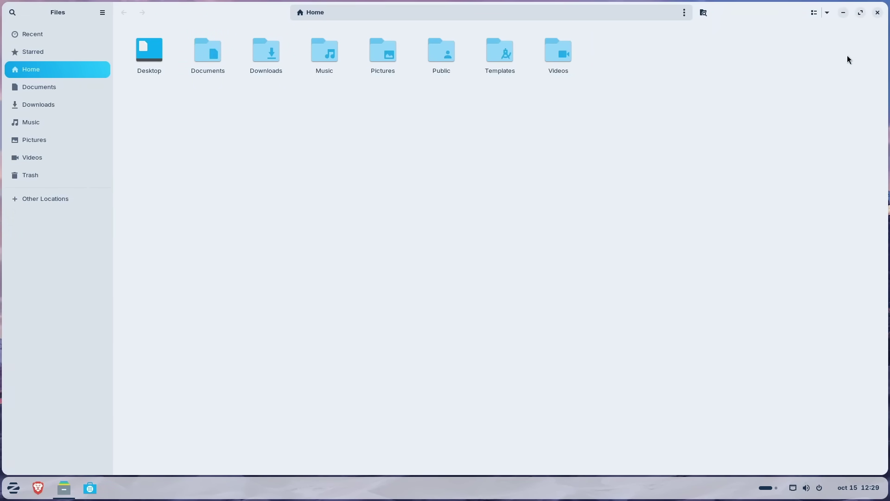
left_click(861, 13)
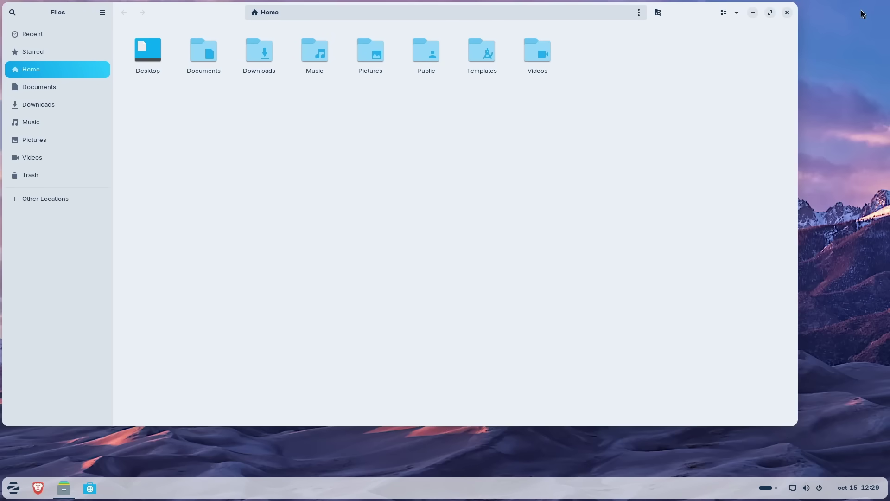
- Move the Files window aside and open Word for the web in a new tab from the Copilot sidebar
left_click_drag(677, 14, 632, 37)
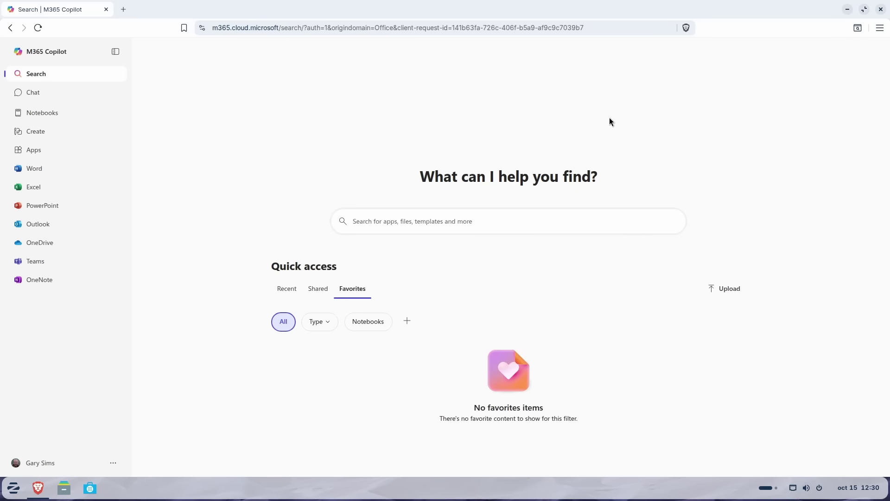
mouse_move(36, 492)
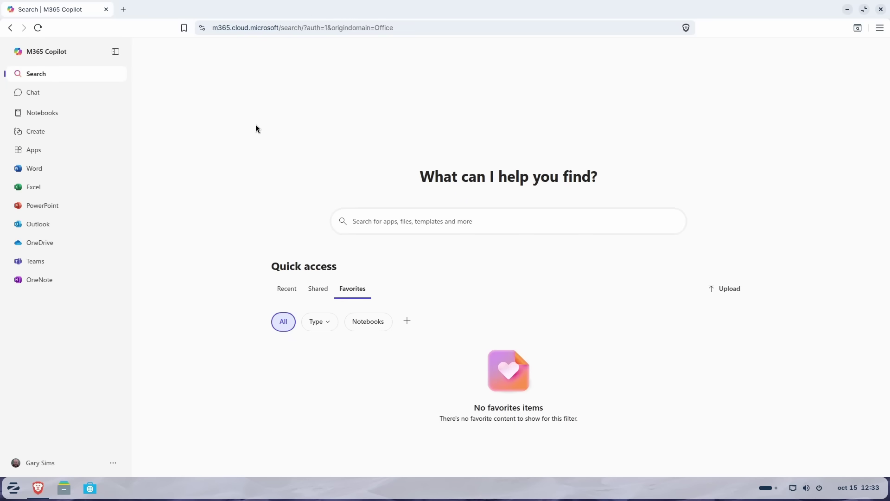
left_click(41, 170)
- Select the domain of the Word page's address, then close the Brave window
left_click(223, 28)
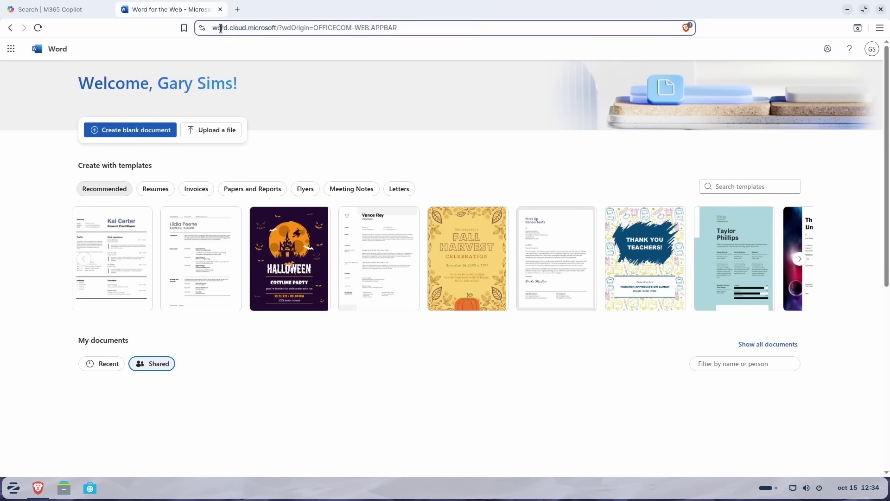
left_click(214, 27)
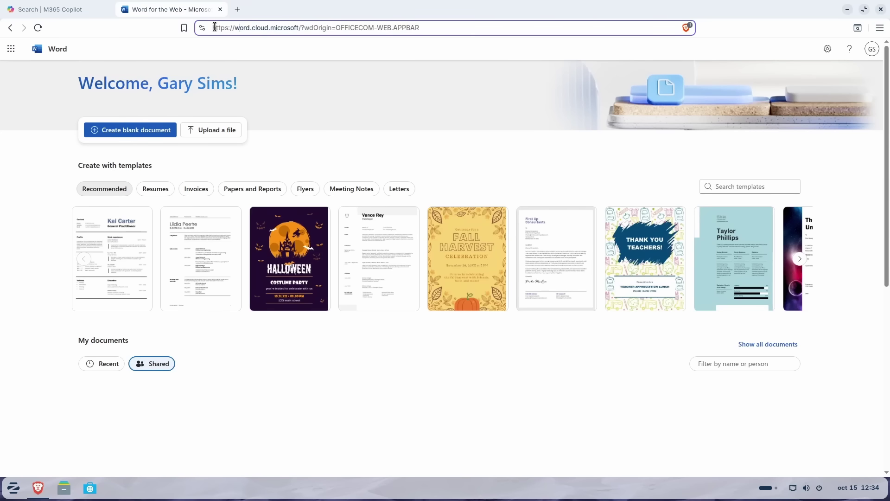
left_click_drag(215, 27, 299, 28)
key("ctrl+c")
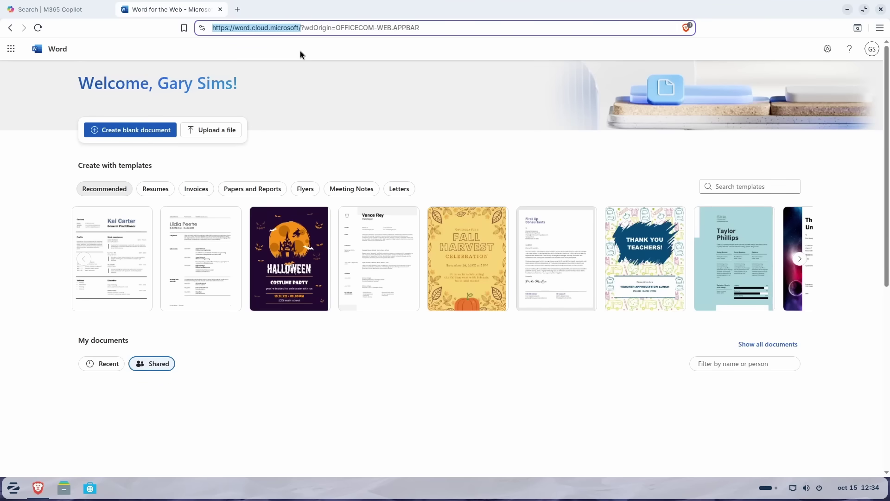
left_click(881, 9)
- Confirm closing all Brave tabs and launch Web Apps from the Internet category
left_click(495, 118)
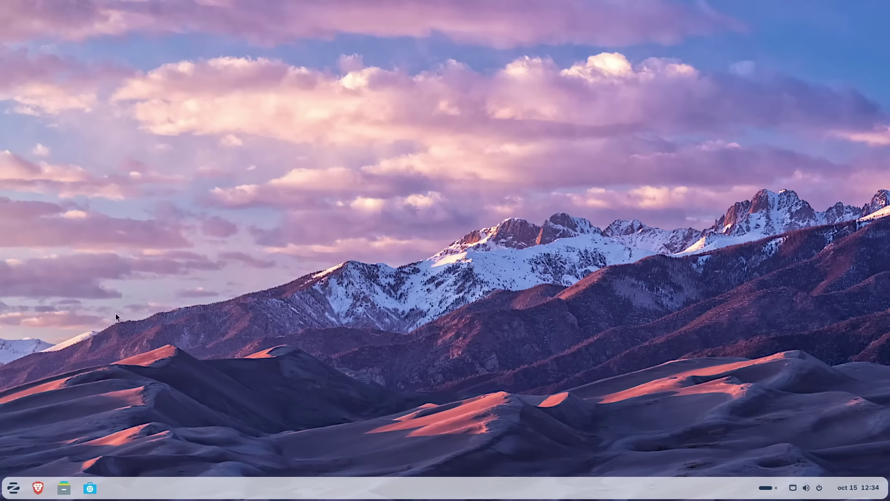
left_click(20, 491)
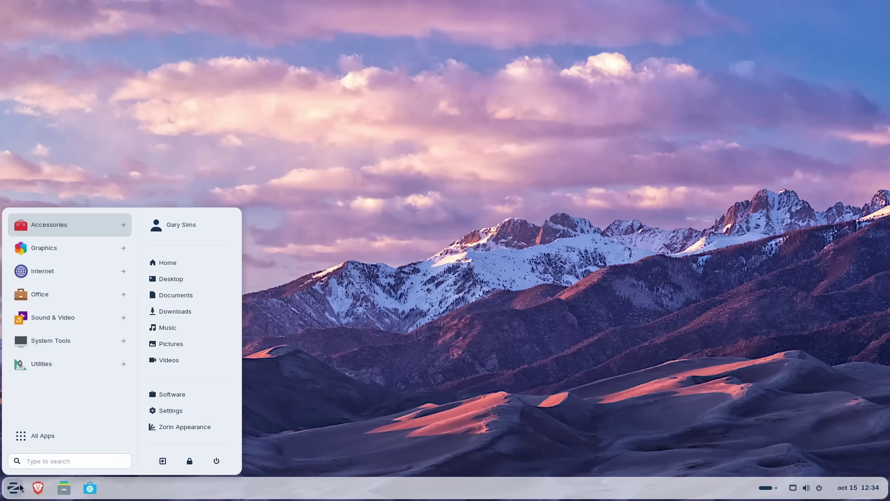
left_click(63, 274)
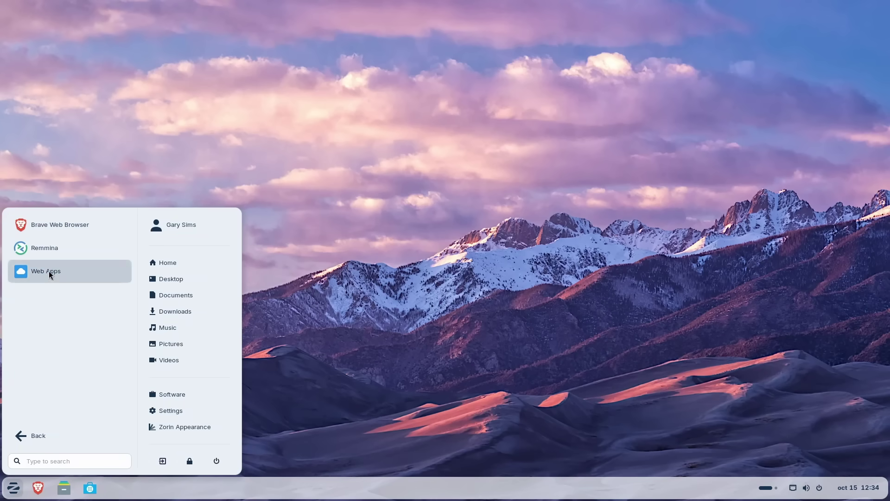
left_click(48, 270)
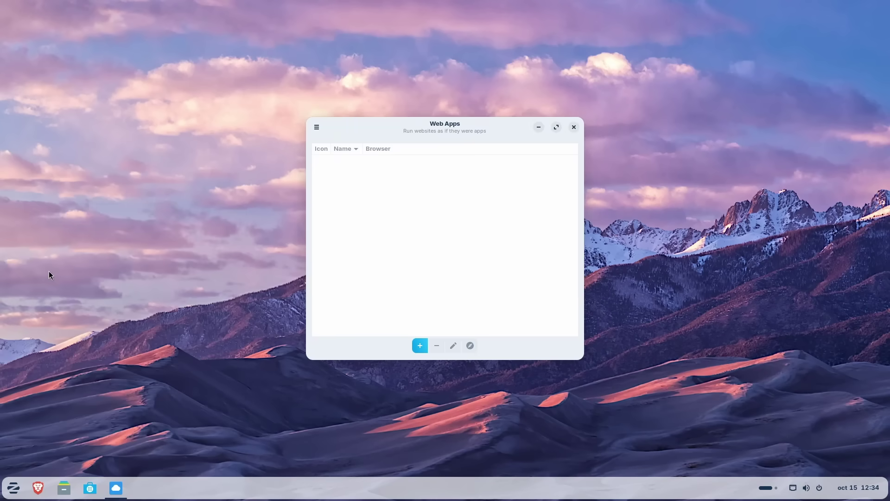
- Create a web app named Word for the pasted Word URL, using the Word logo found online
left_click(417, 347)
type("Word")
key("Tab")
key("Tab")
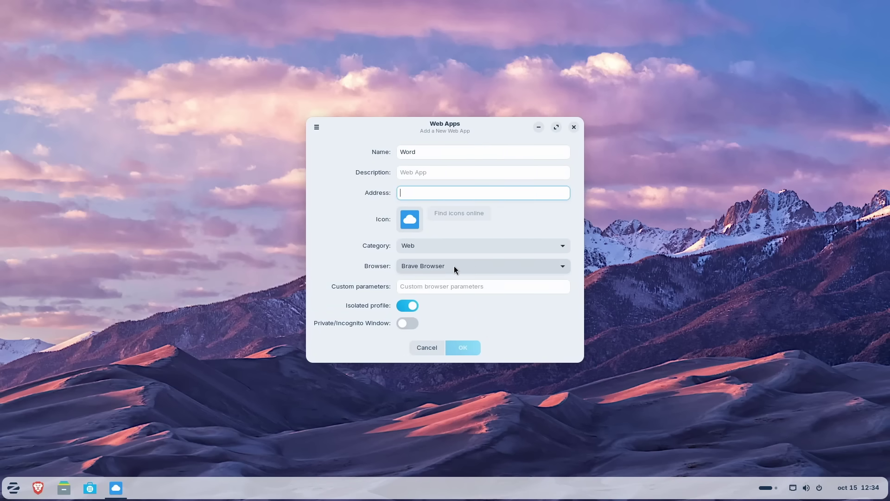
key("ctrl+v")
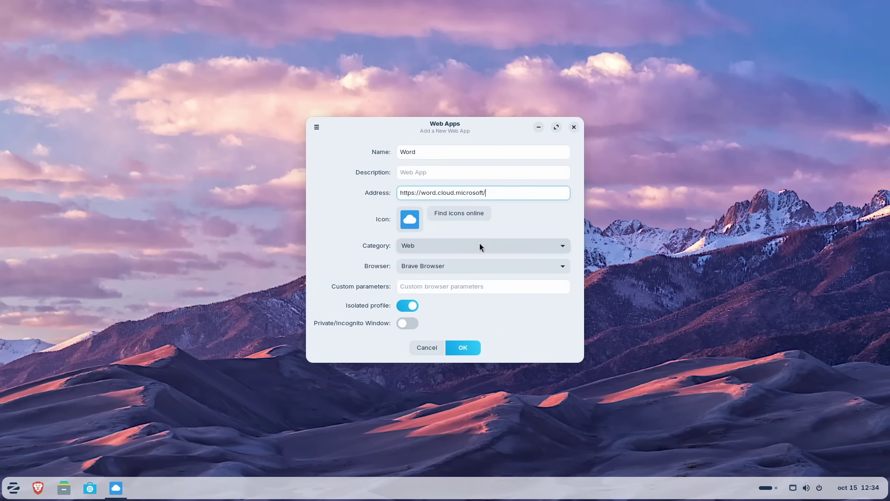
left_click(456, 215)
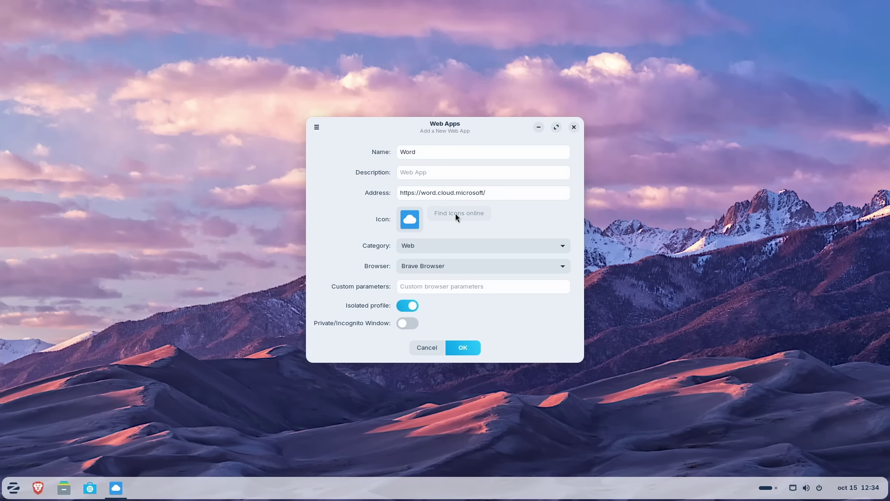
left_click(555, 181)
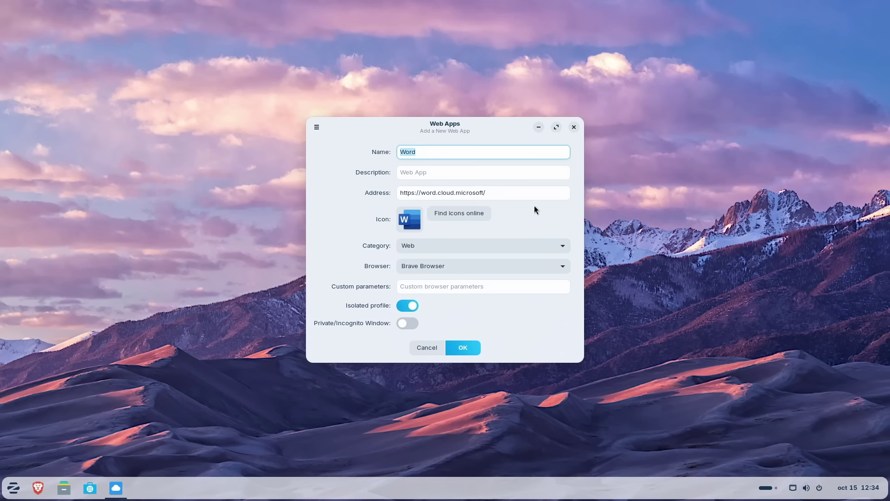
left_click(465, 345)
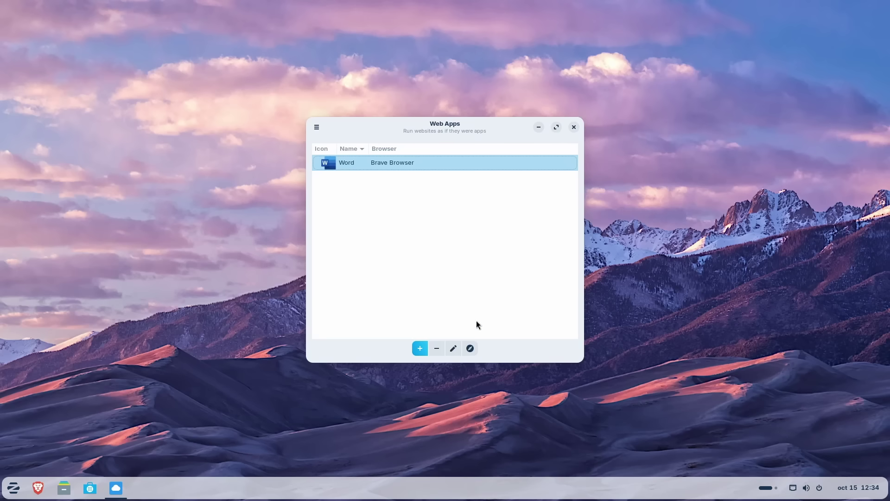
left_click(574, 127)
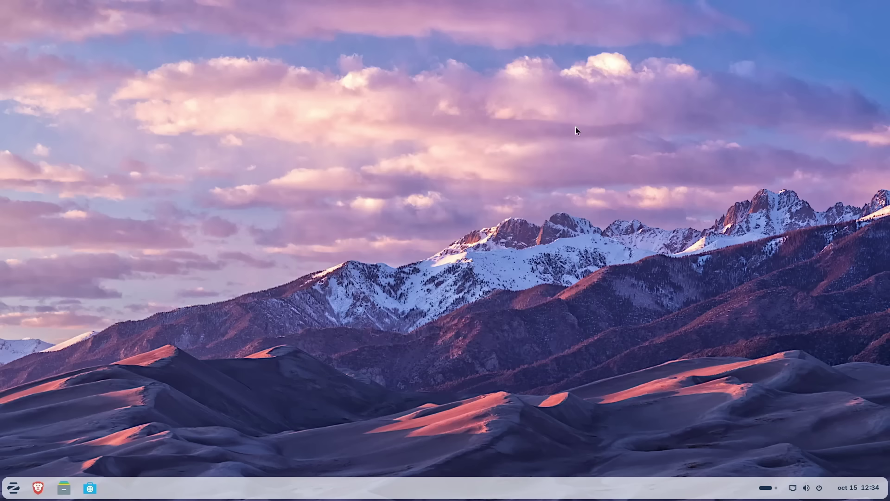
- Pin the Word web app to the dash from the Web apps category
left_click(20, 482)
left_click(41, 394)
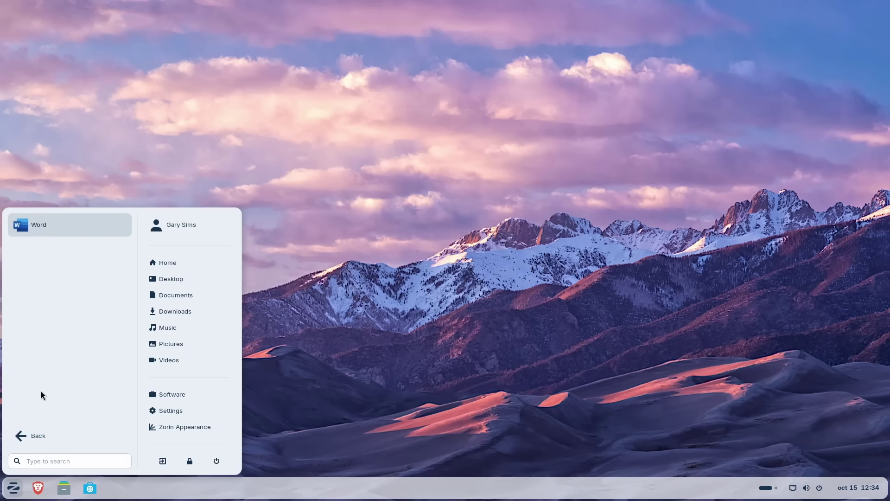
right_click(62, 226)
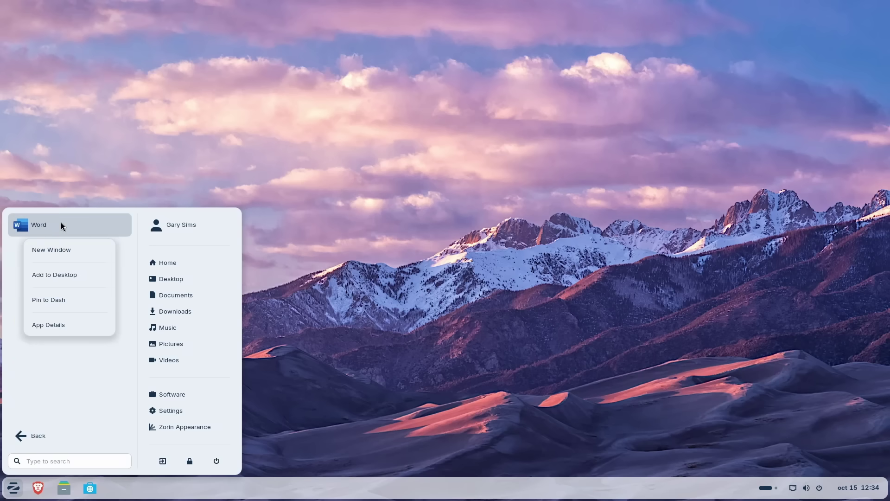
left_click(52, 309)
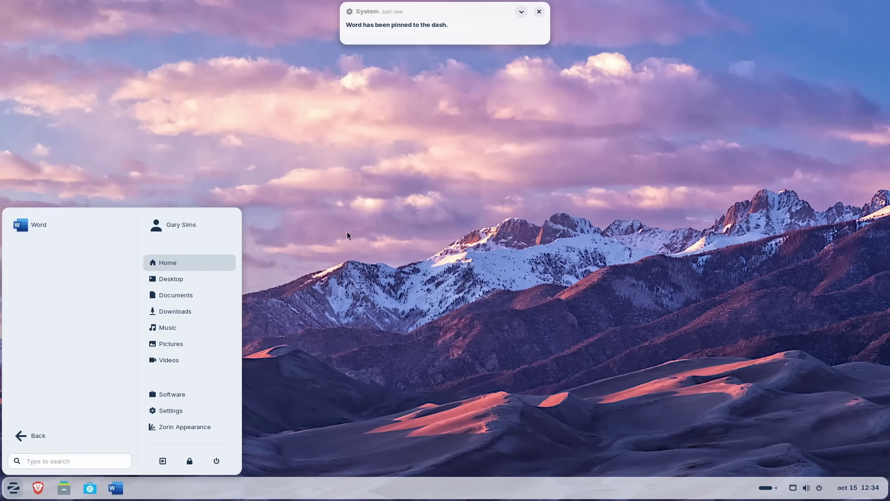
left_click(358, 318)
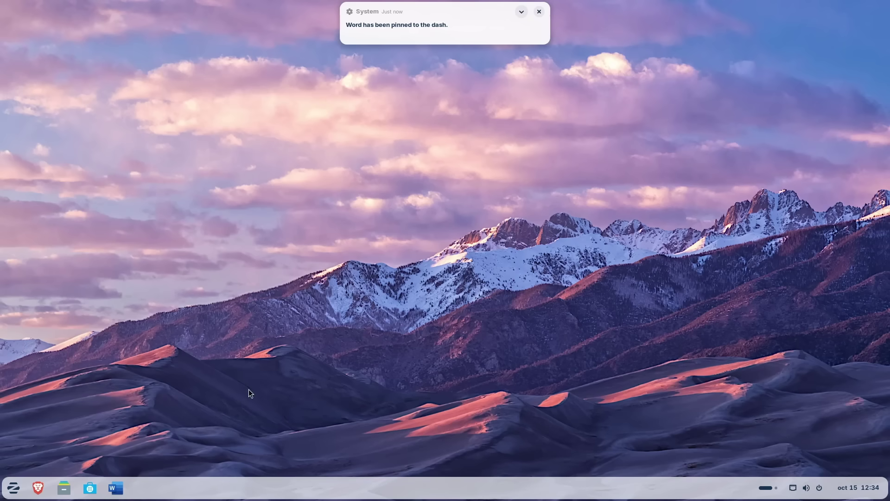
- Launch the pinned Word app, maximize its window, then close it with Alt+F4
left_click(116, 488)
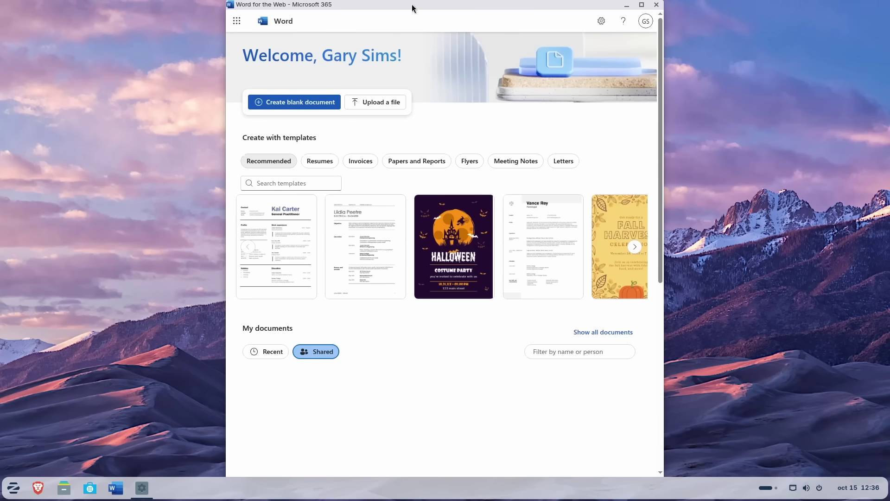
left_click_drag(440, 7, 483, 5)
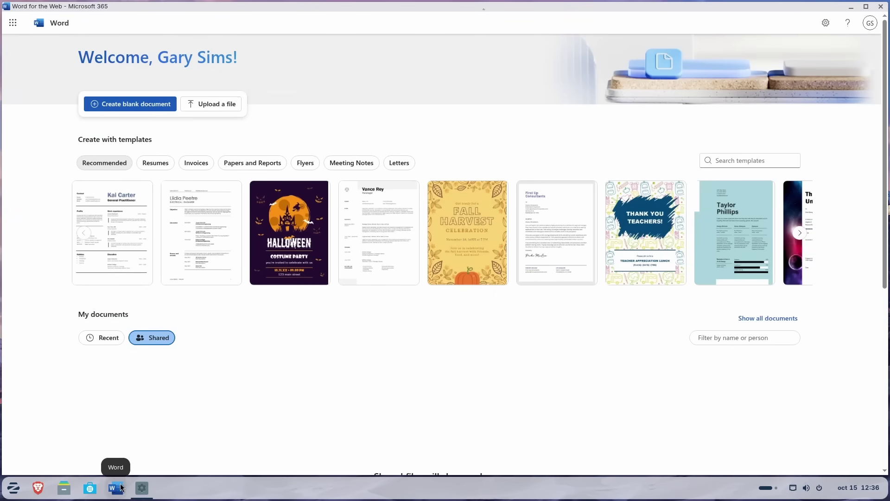
mouse_move(502, 267)
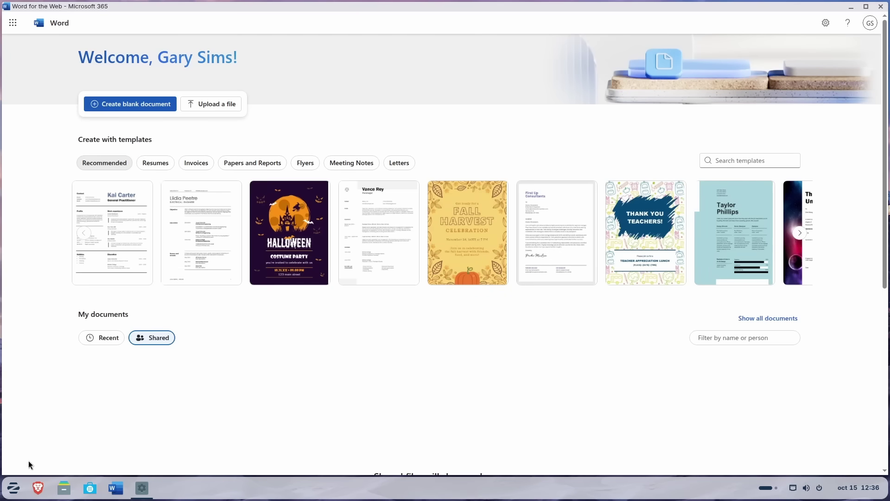
left_click(13, 486)
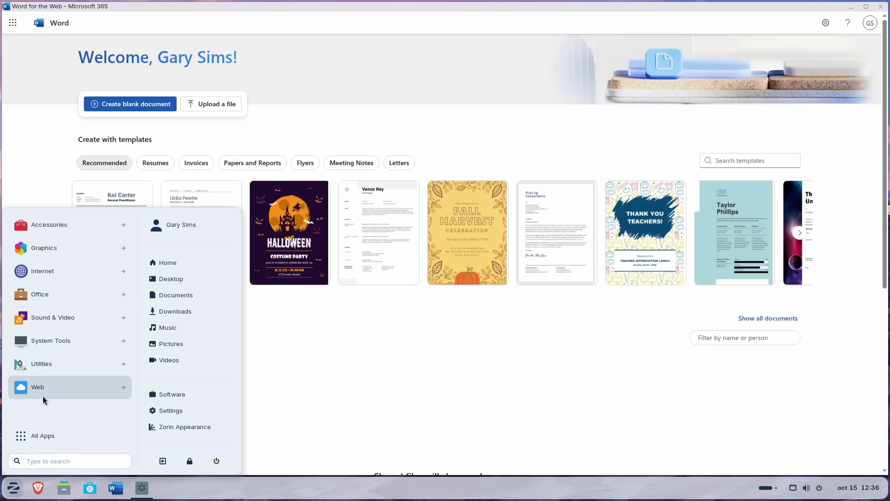
left_click(394, 375)
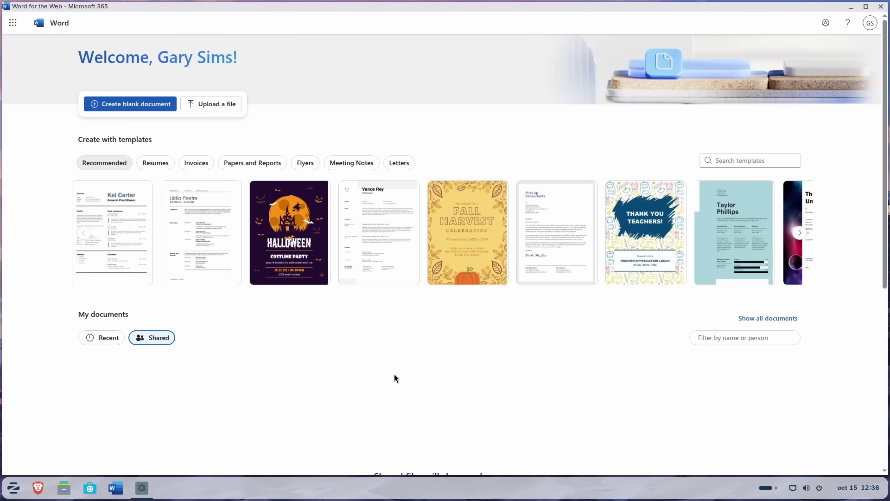
key("alt+F4")
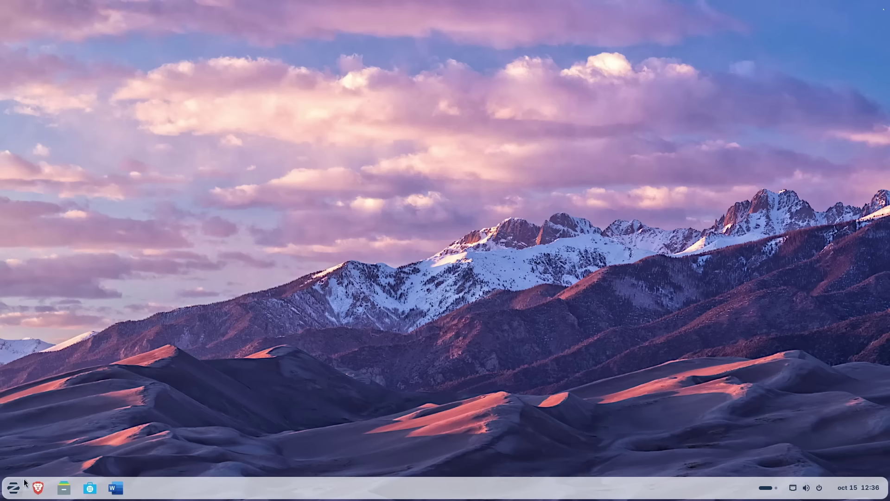
left_click(13, 492)
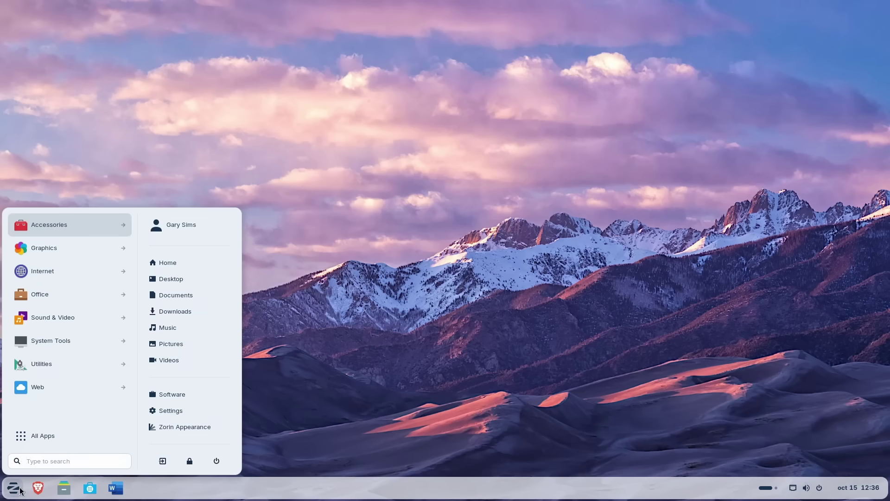
left_click(155, 411)
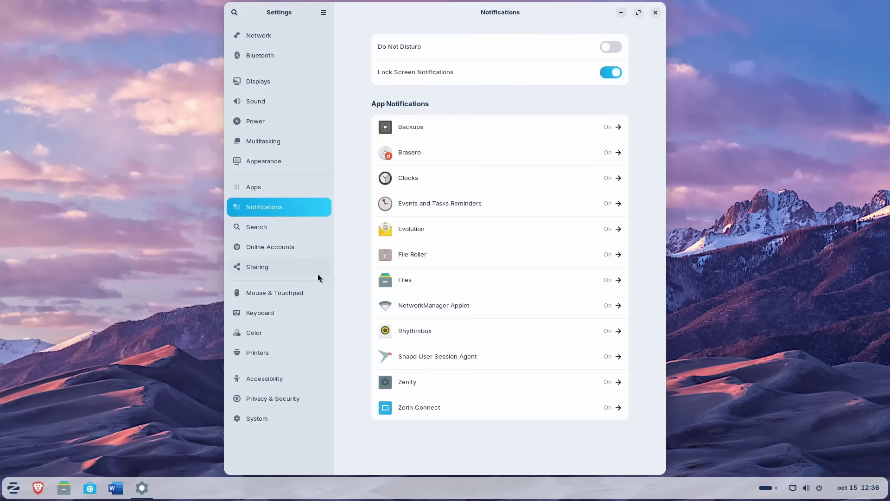
left_click(285, 249)
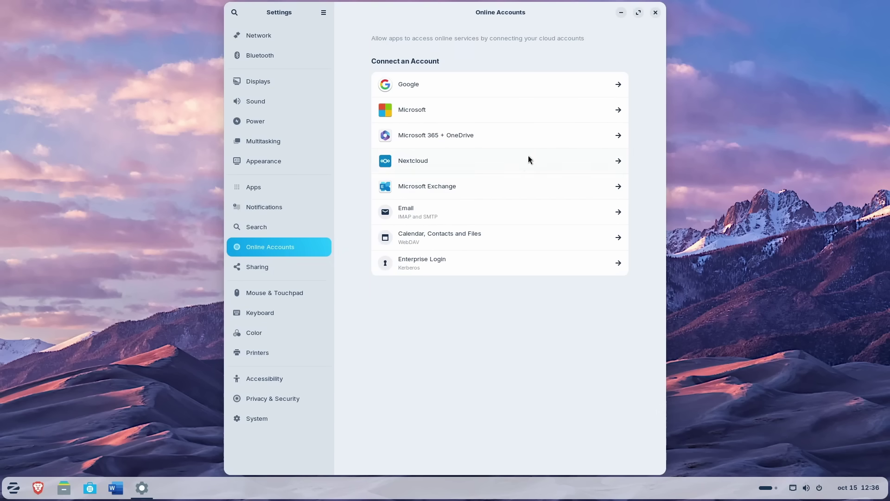
left_click(542, 134)
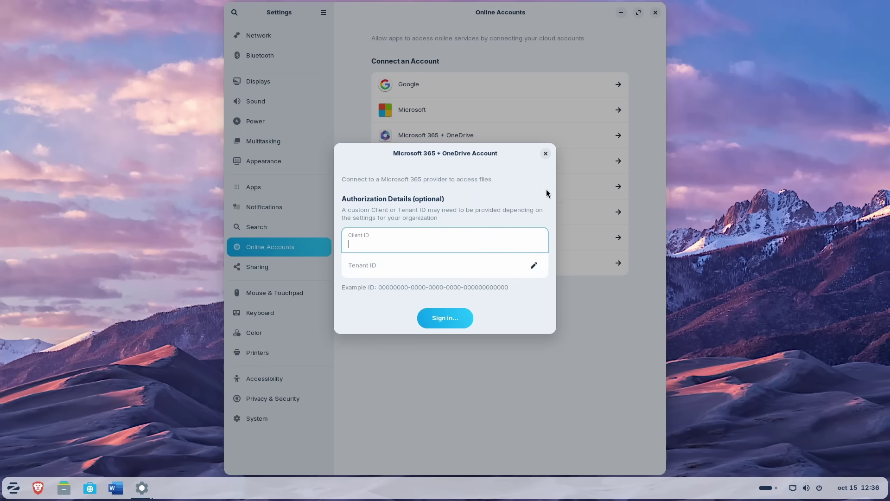
left_click(545, 154)
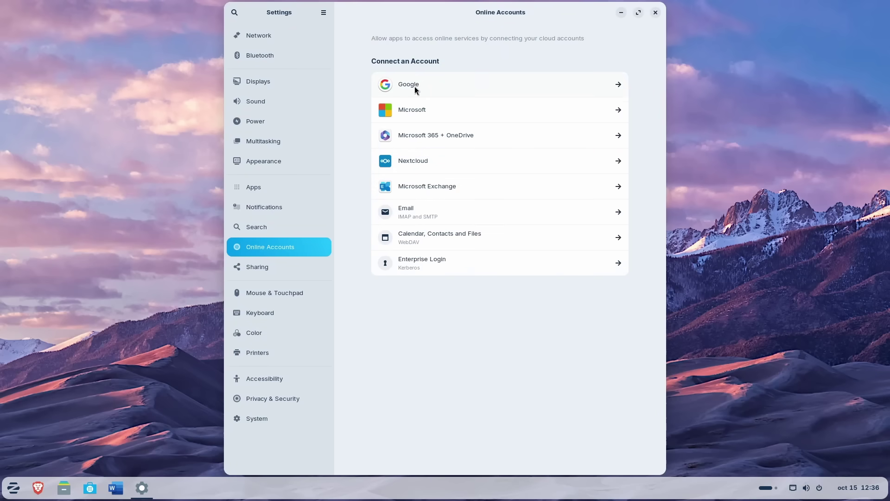
key("alt+F4")
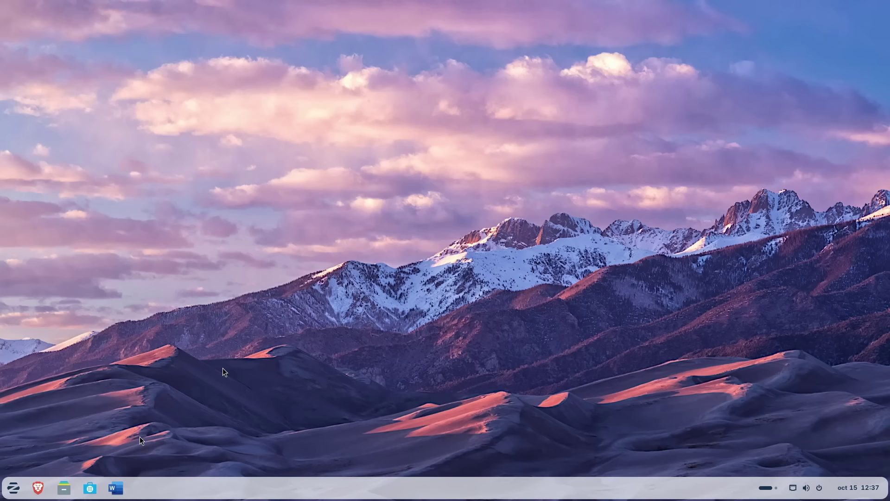
- Open the Downloads folder in Files from Home, then close the window
left_click(65, 495)
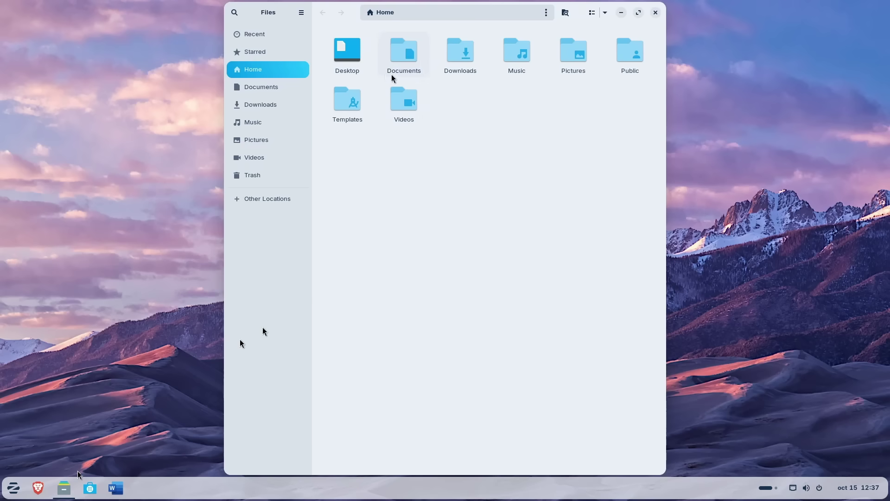
left_click(464, 58)
double_click(464, 58)
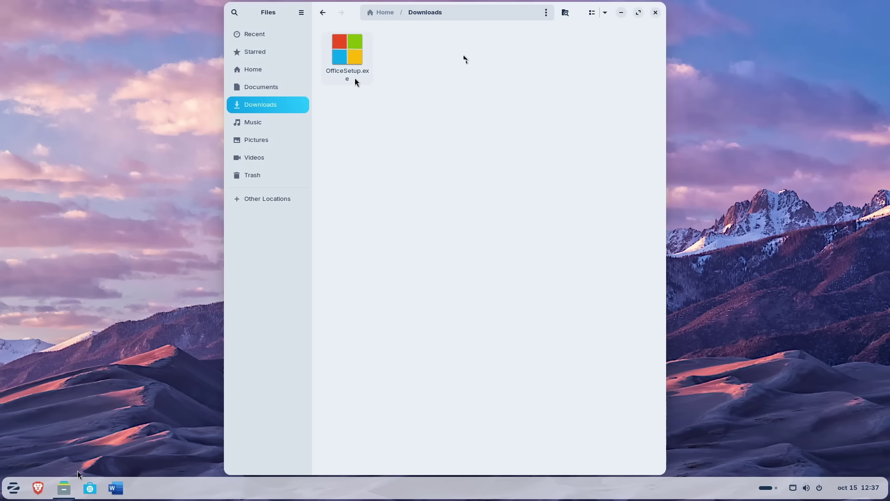
left_click(655, 13)
- Open Downloads from the Zorin menu, try running OfficeSetup.exe, dismiss the warning and close Files
left_click(13, 488)
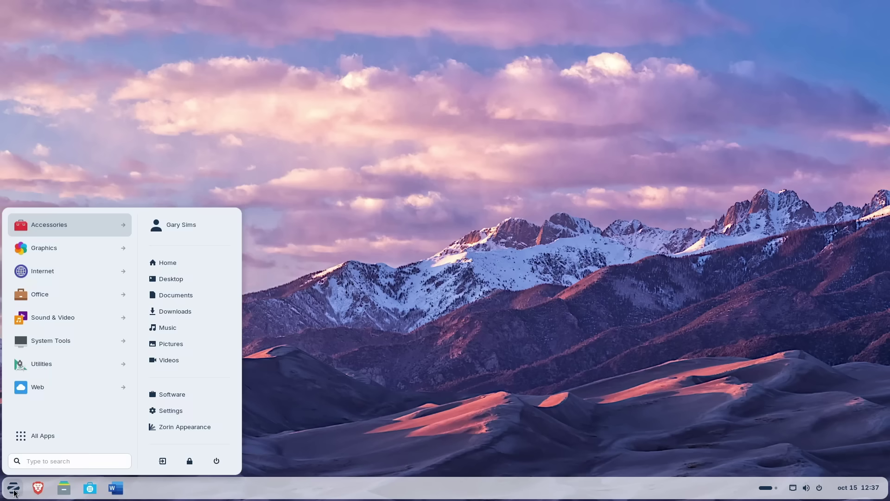
left_click(169, 312)
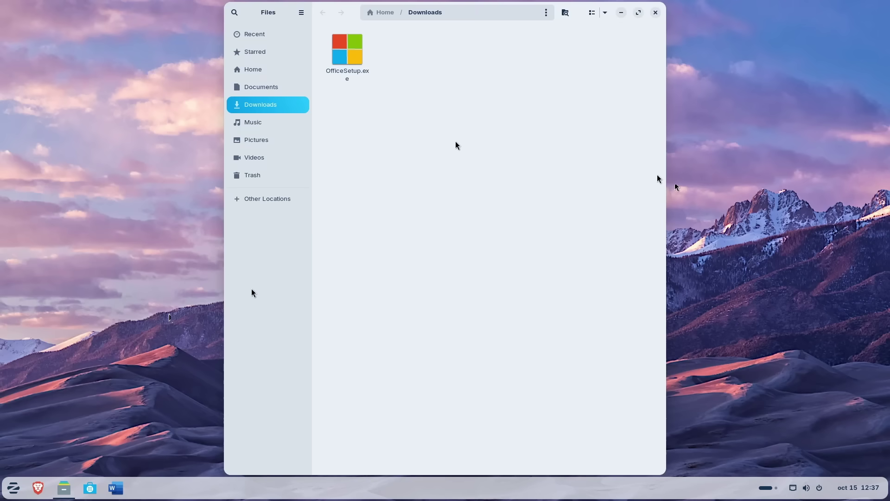
left_click(346, 52)
double_click(346, 52)
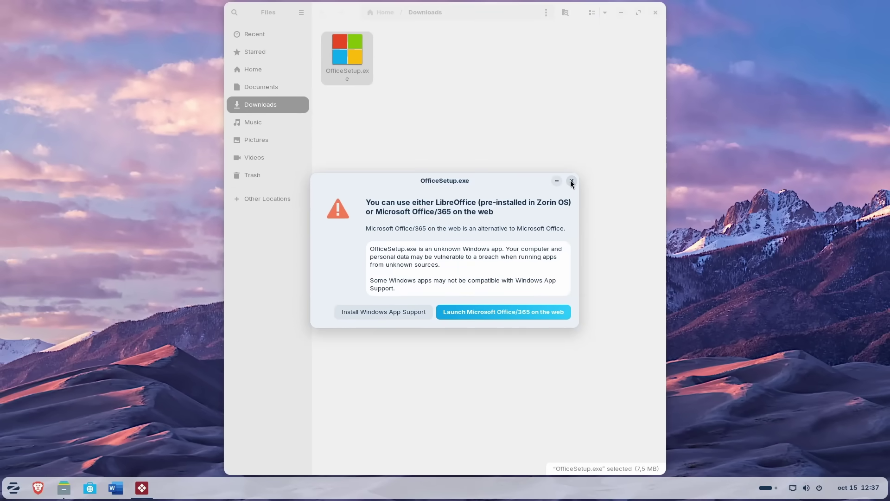
left_click(571, 181)
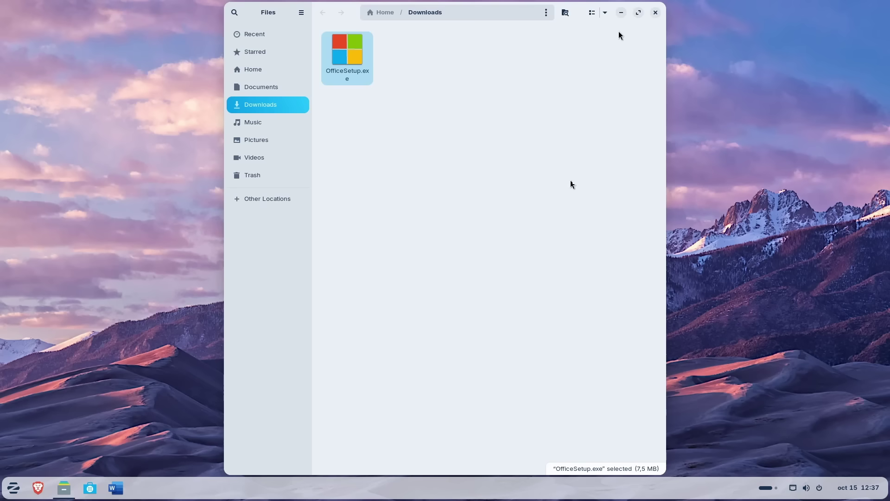
left_click(655, 14)
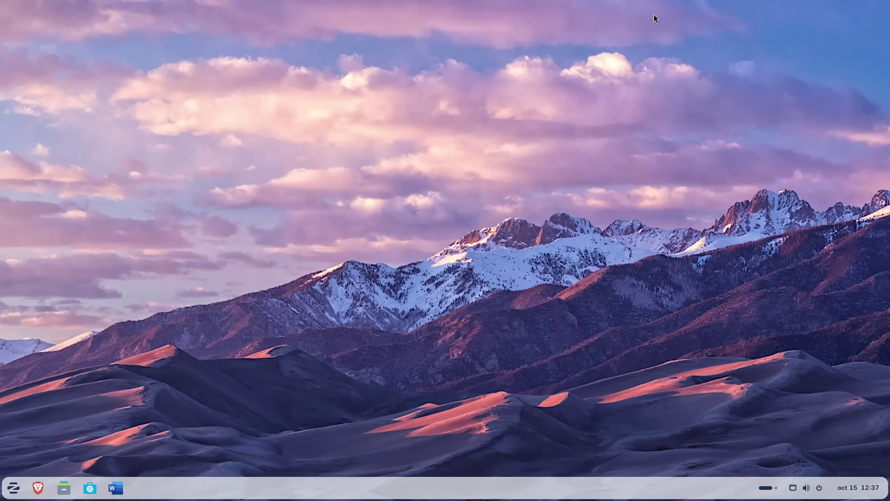
- Start a new LibreOffice Writer document and type 'This is a document!!!!'
left_click(15, 490)
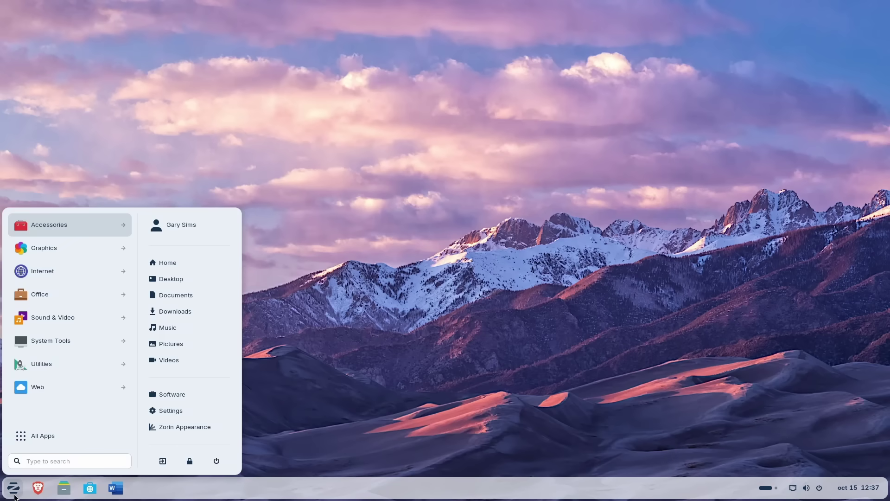
left_click(64, 290)
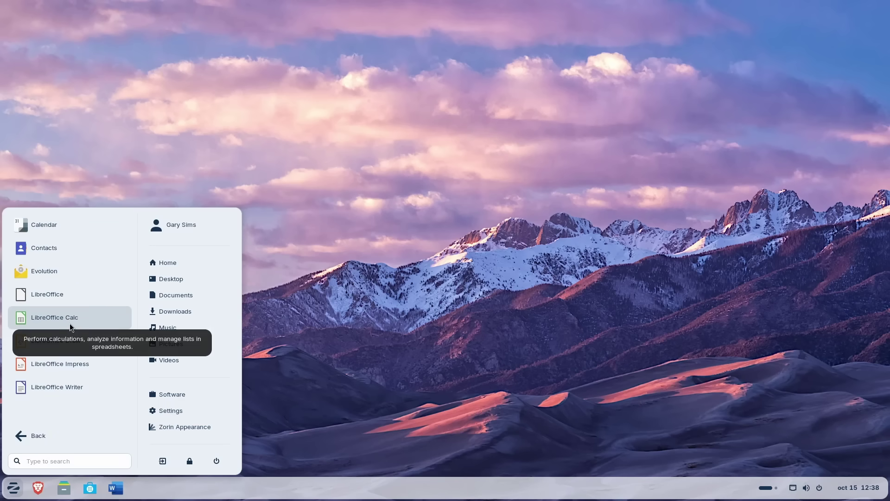
left_click(64, 388)
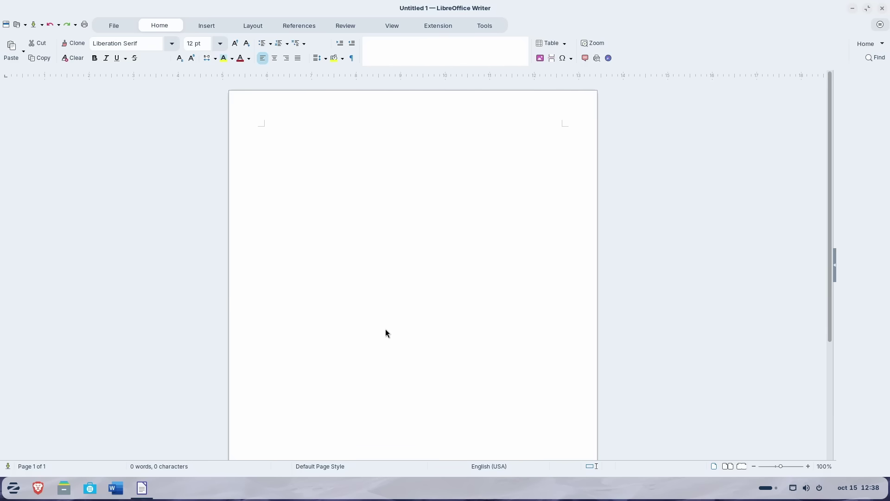
type("This is a ")
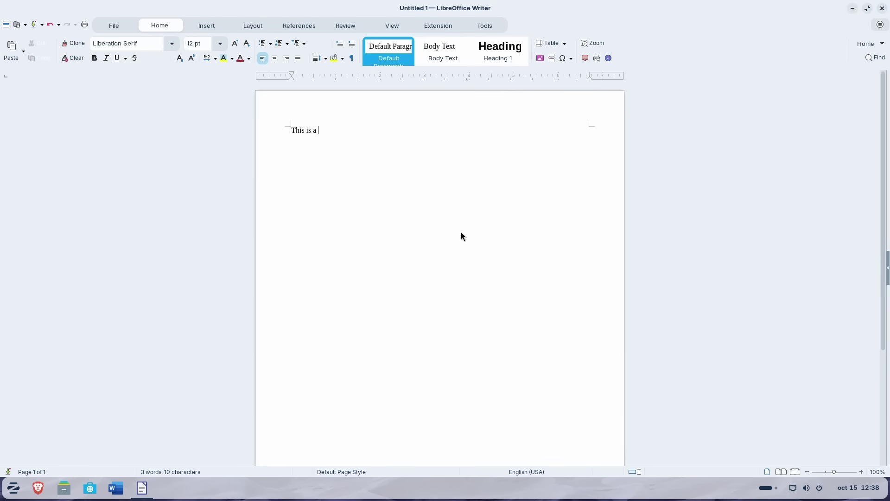
type("document!!!!")
key("Return")
- Set all the text to 24 pt, then close the document without saving
key("ctrl+a")
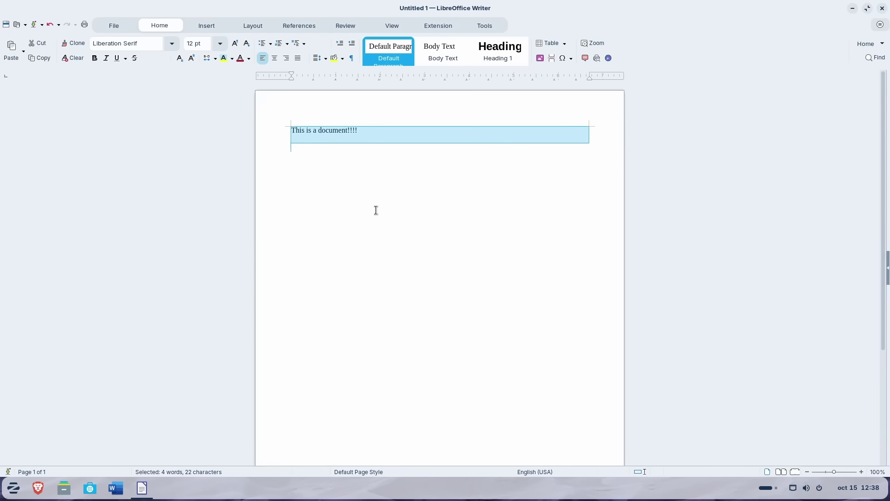
left_click(218, 45)
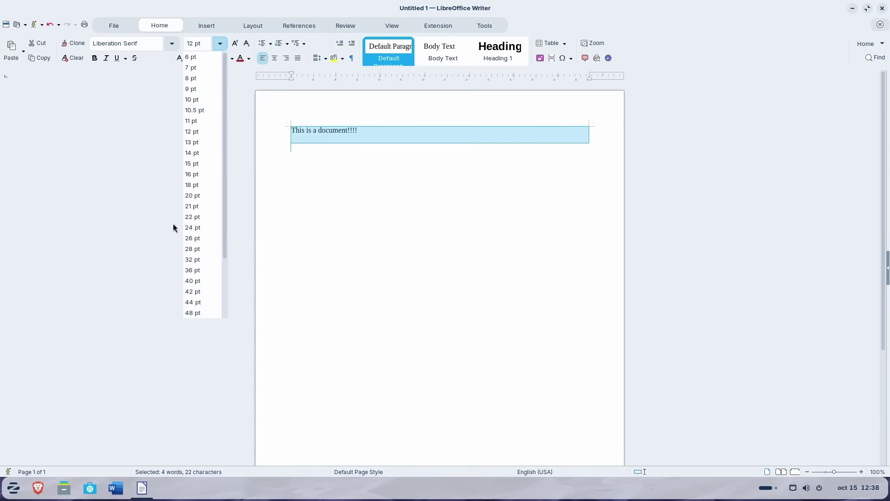
left_click(195, 228)
left_click(424, 242)
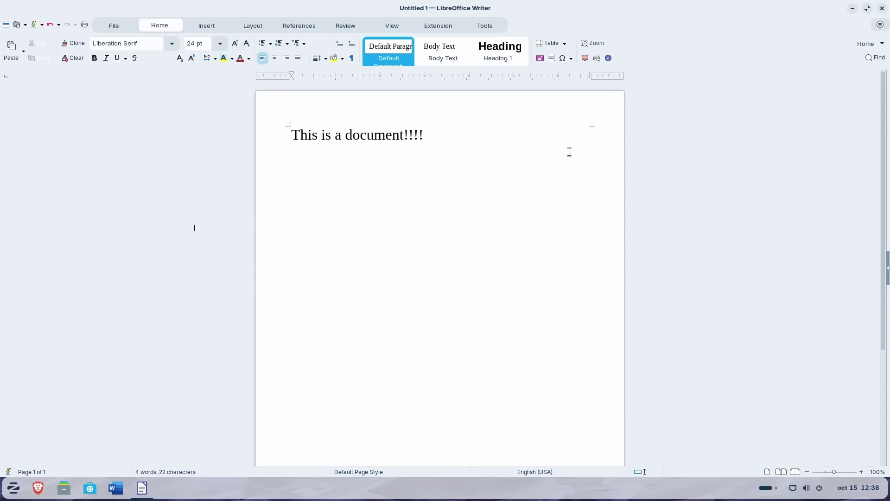
left_click(882, 9)
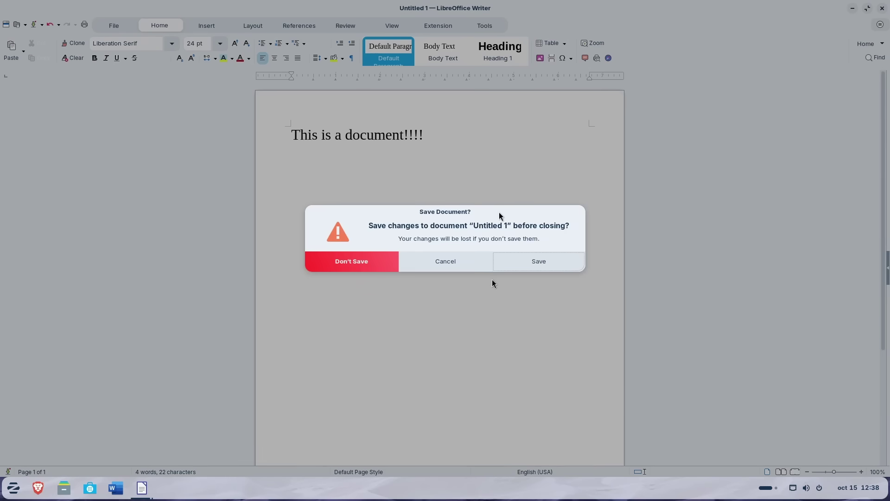
left_click(383, 264)
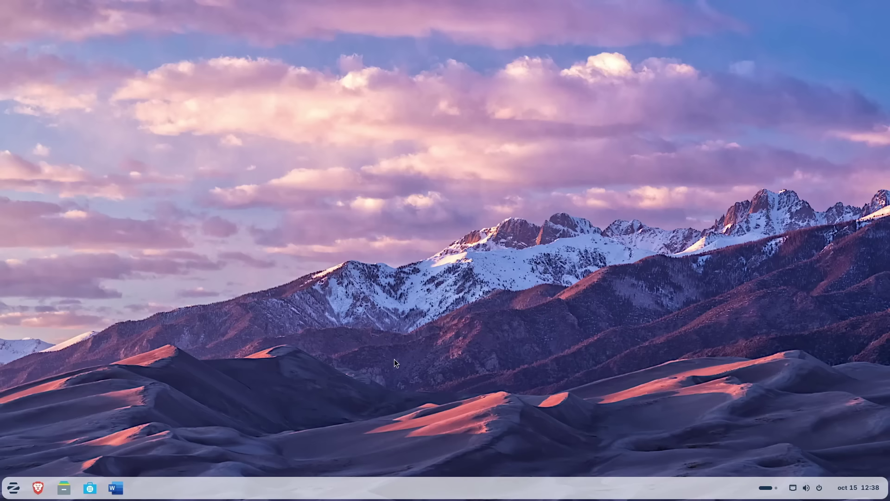
- Open Software maximized, scroll through the Explore page and open the Create category
left_click(98, 487)
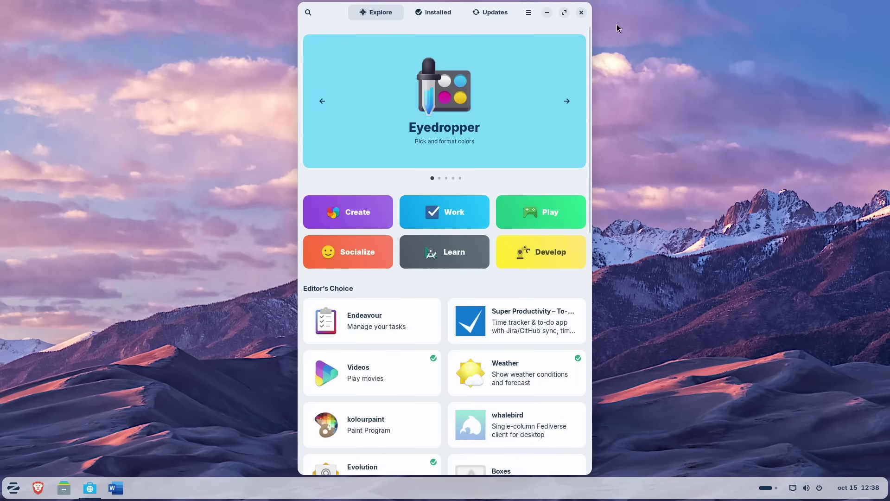
left_click(564, 13)
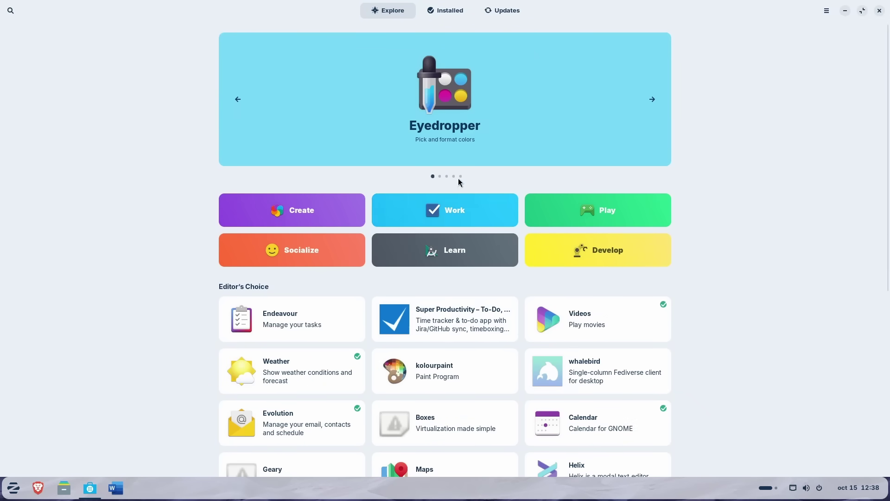
scroll(452, 247, "down", 7)
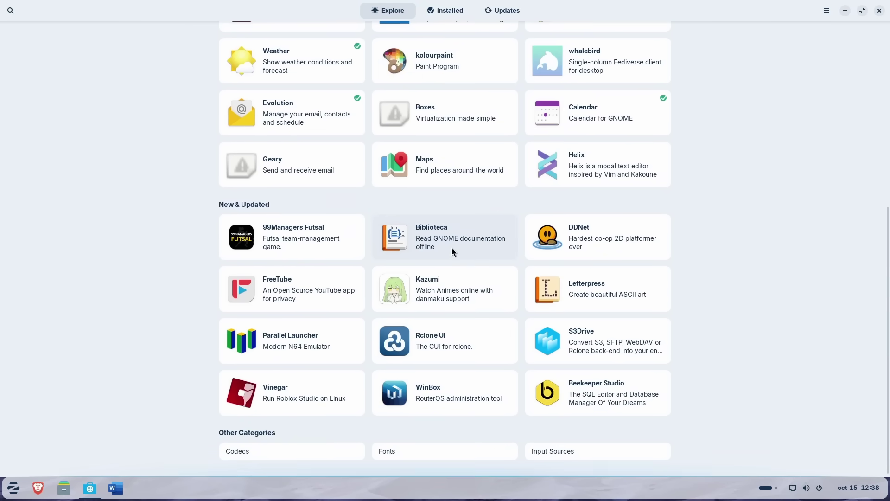
scroll(451, 251, "up", 7)
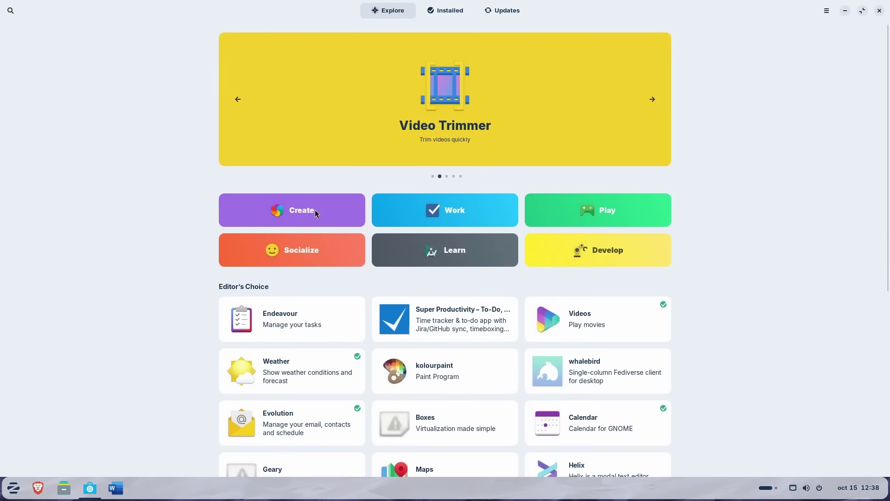
left_click(314, 212)
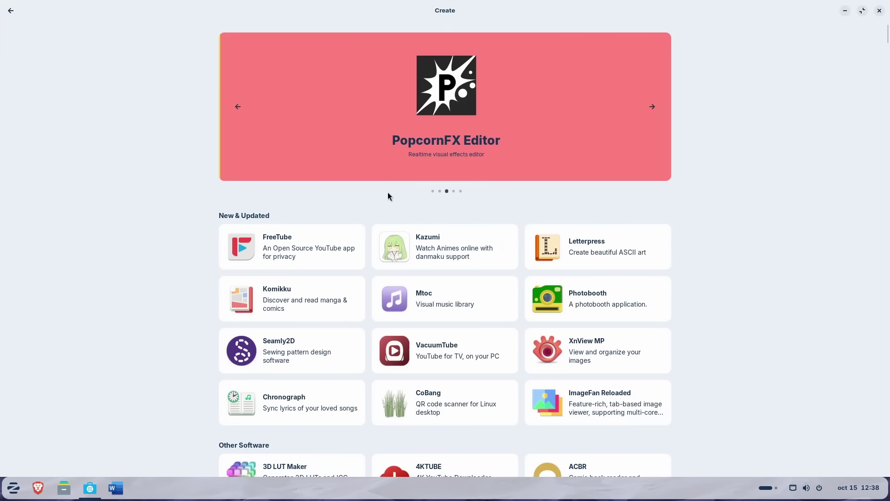
- Search the store for 'vlc', then replace the query with 'chrome'
key("ctrl+f")
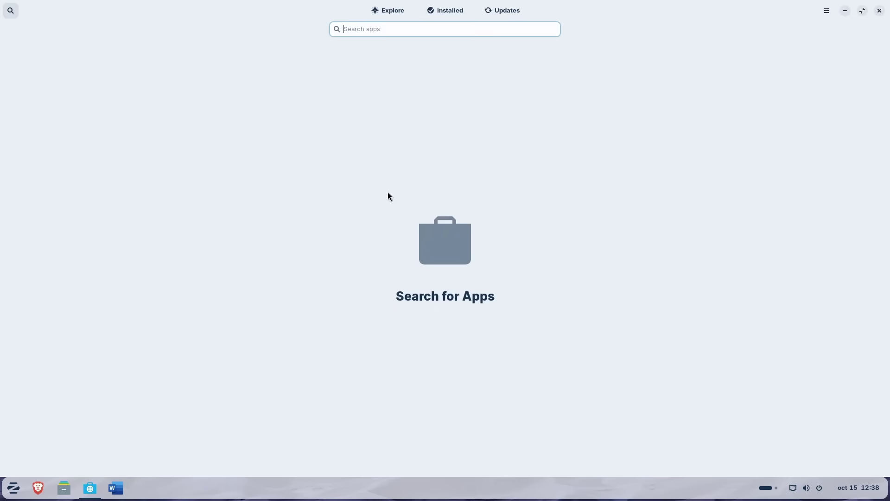
type("vlc")
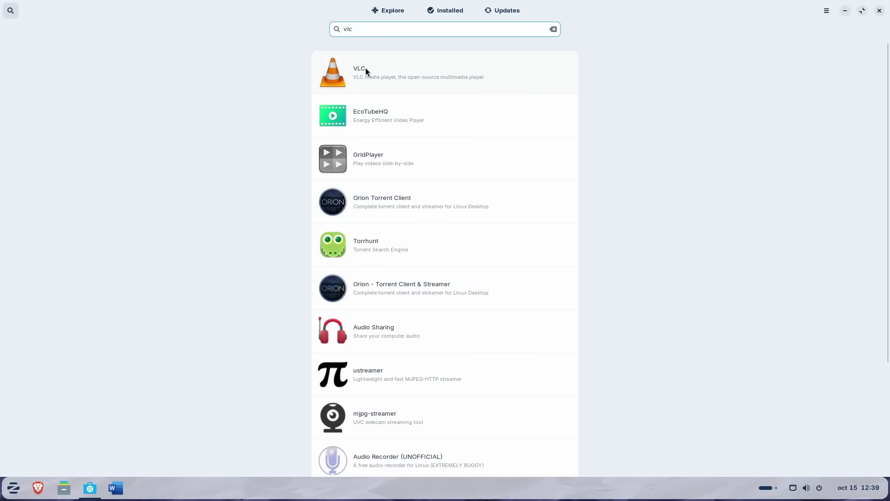
double_click(370, 31)
type("chrome")
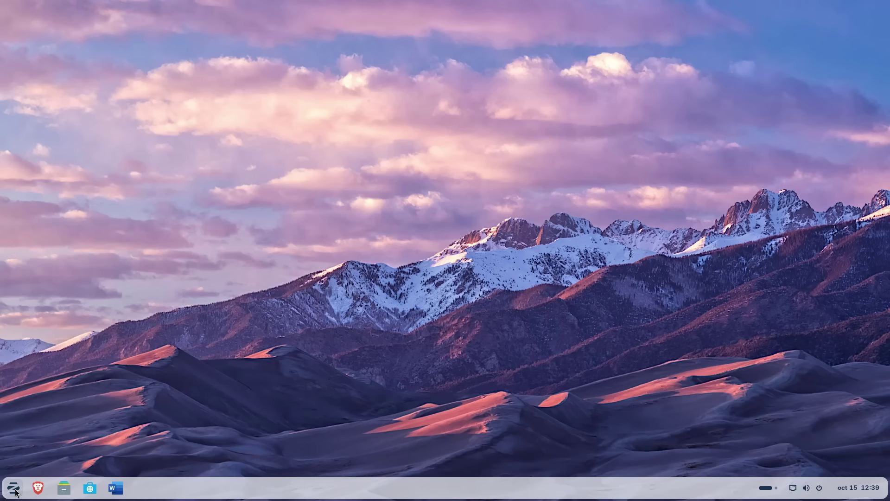
left_click(14, 488)
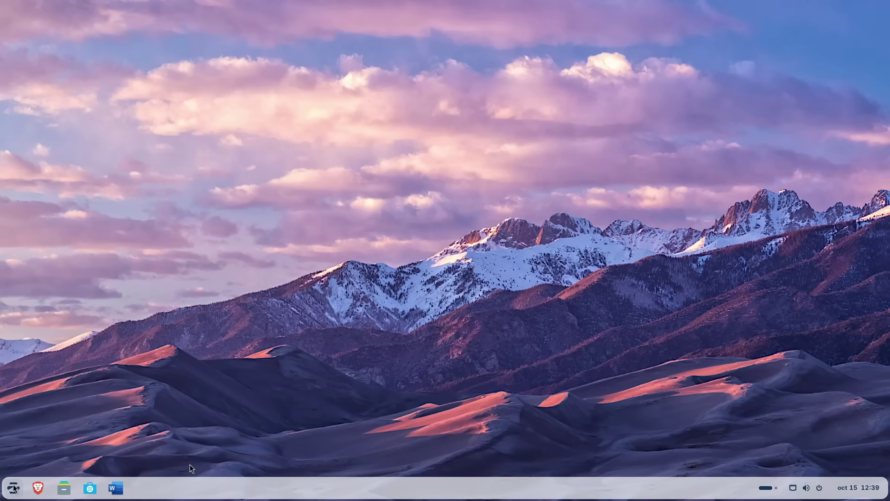
- Unlock back to the desktop and choose Power Off, showing the 60-second shutdown countdown
key("super")
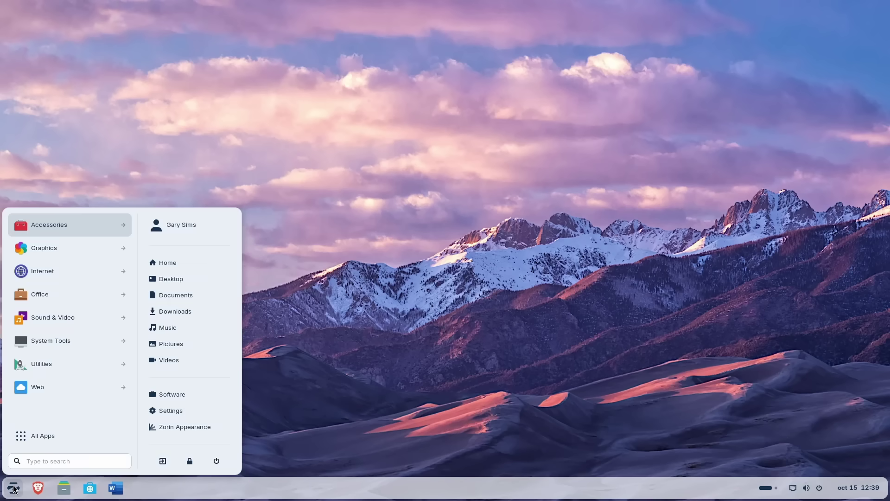
left_click(217, 460)
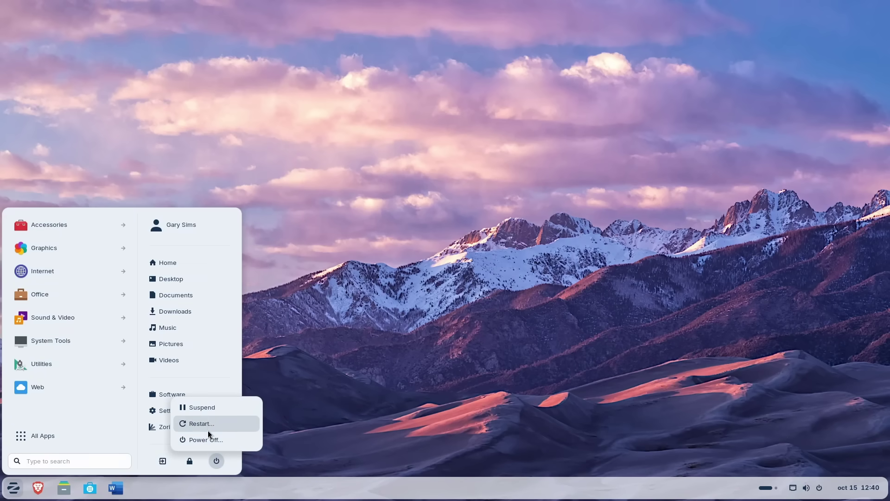
left_click(208, 439)
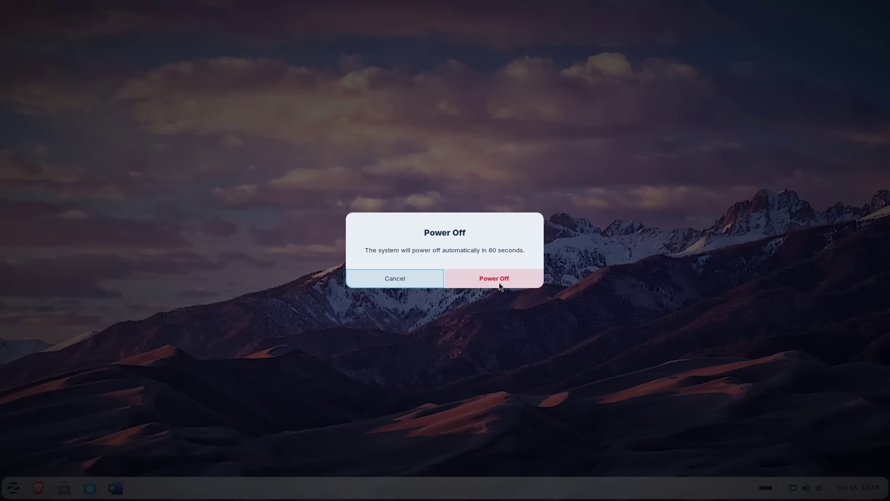